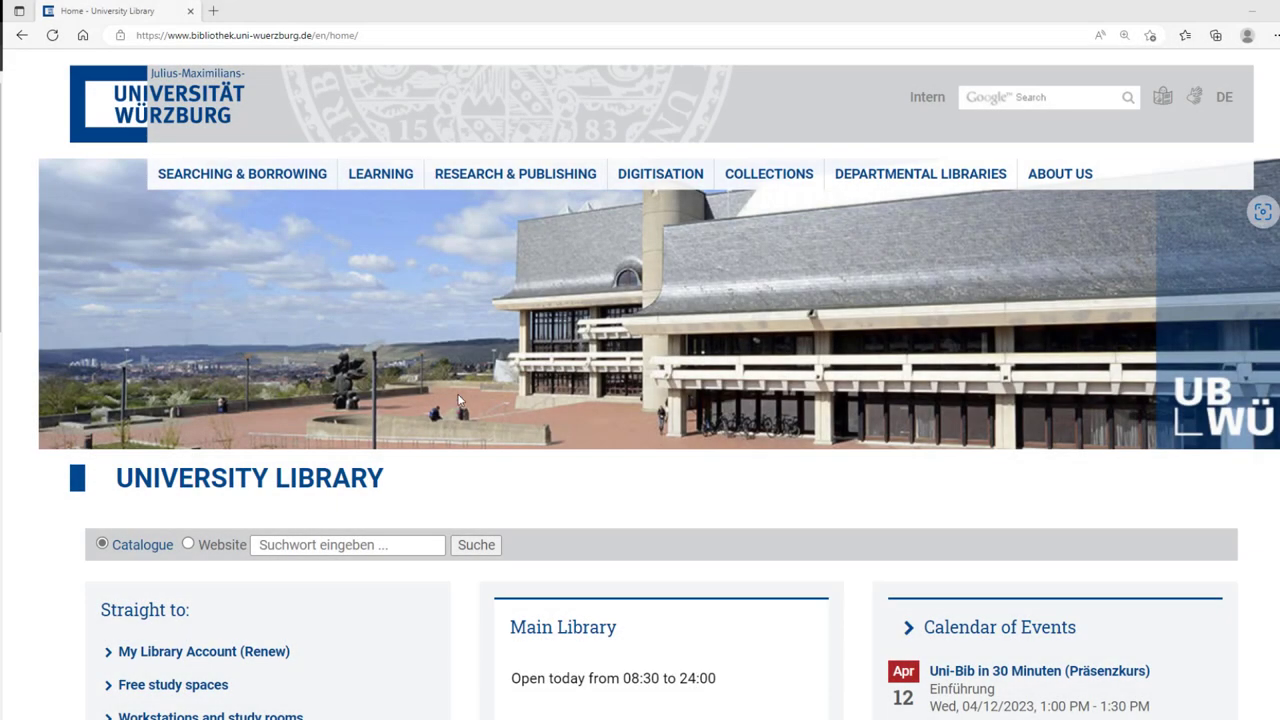
- Open the library Catalogue from the SEARCHING & BORROWING menu
mouse_move(210, 195)
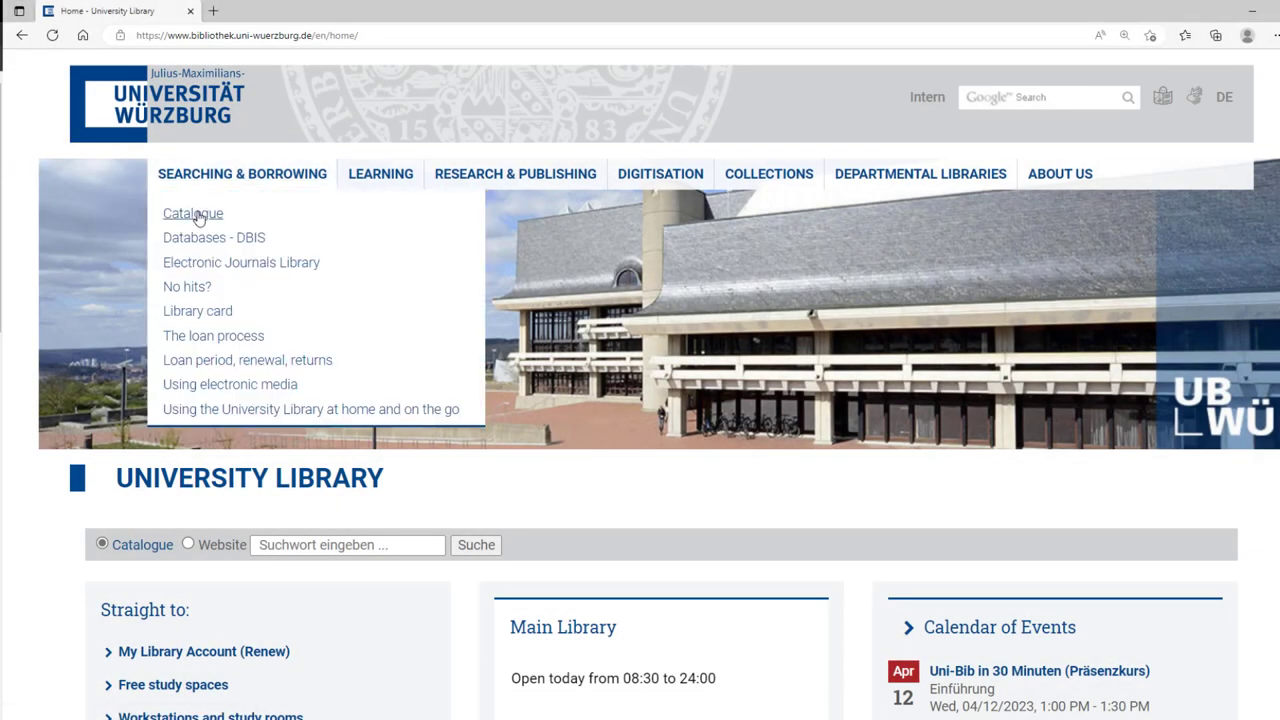
click(196, 214)
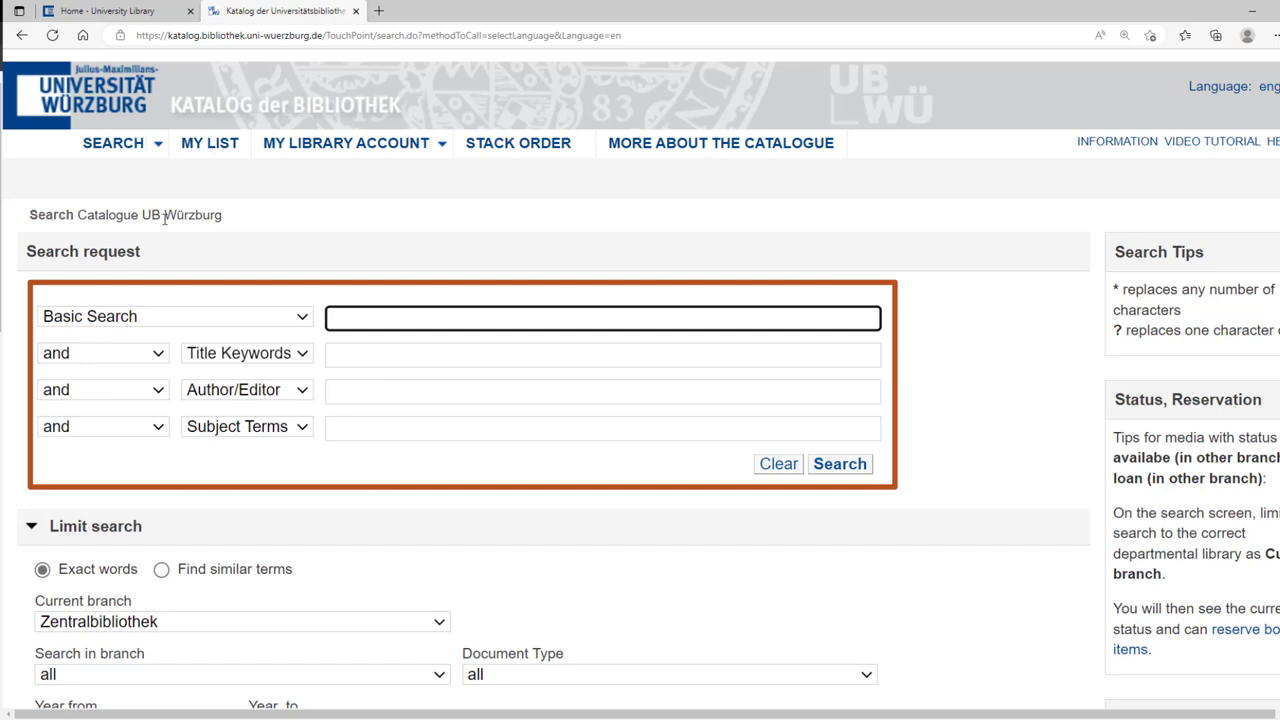
click(263, 320)
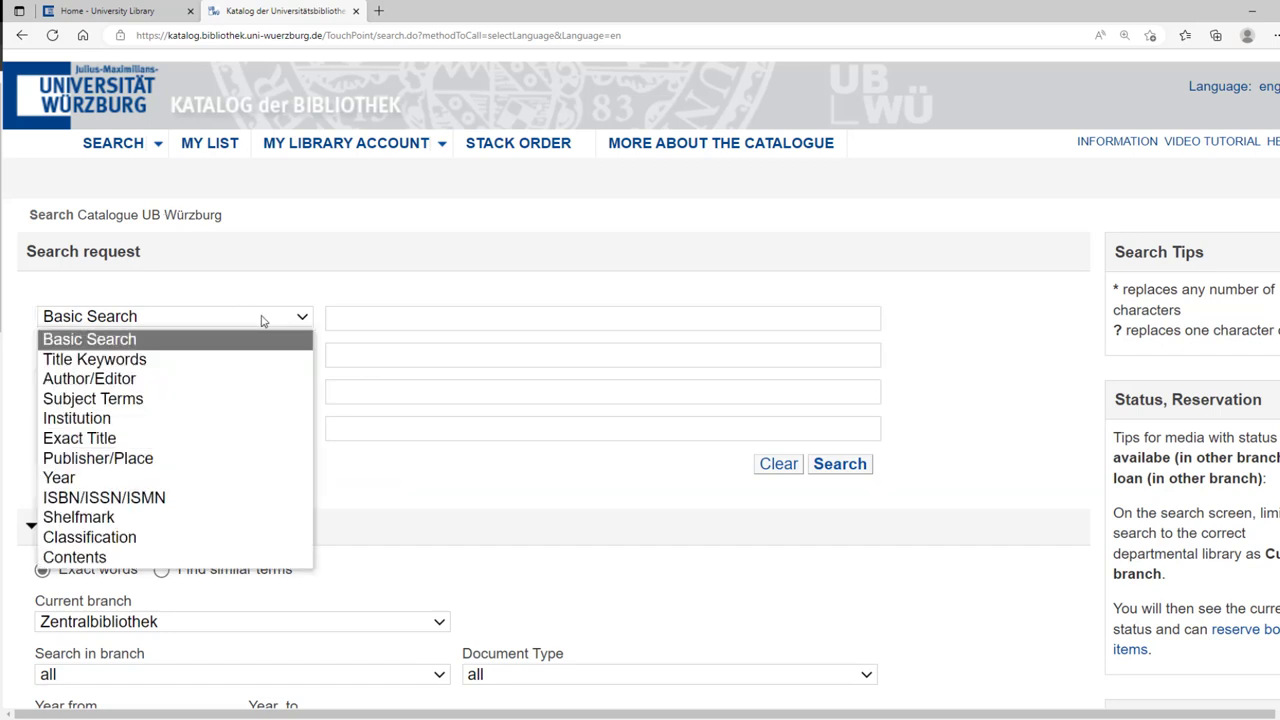
click(263, 320)
click(276, 360)
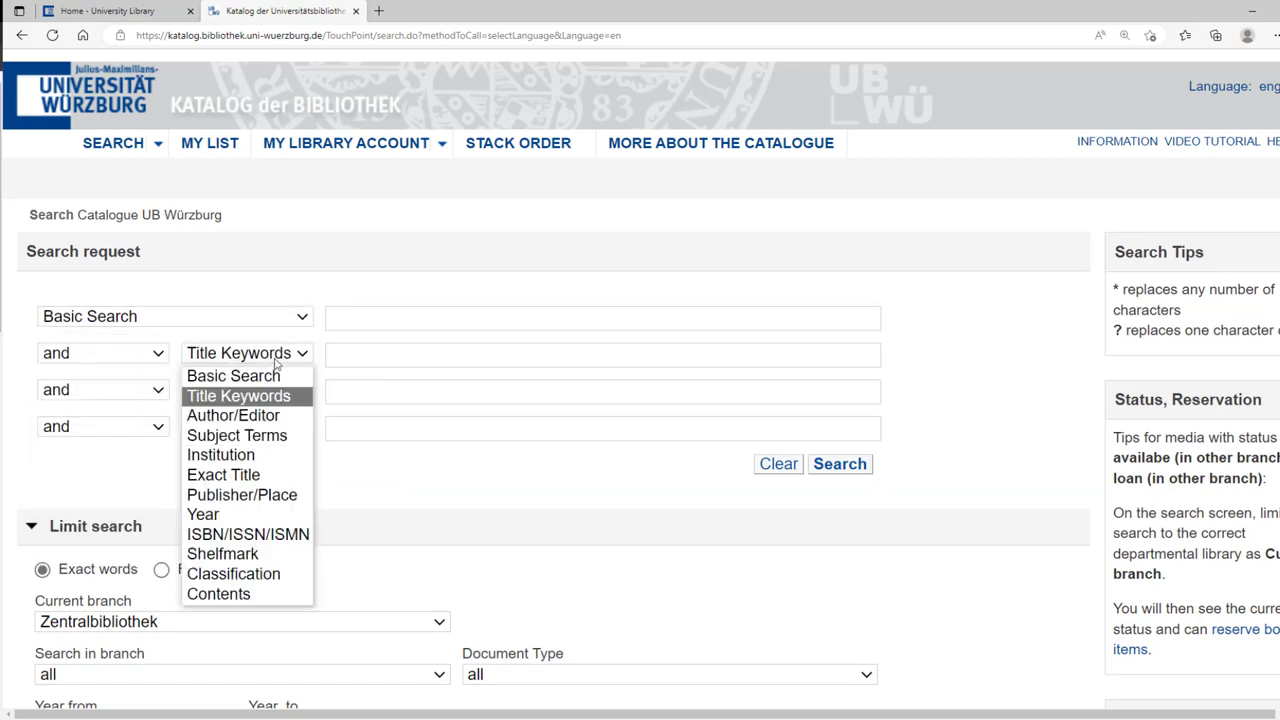
click(276, 365)
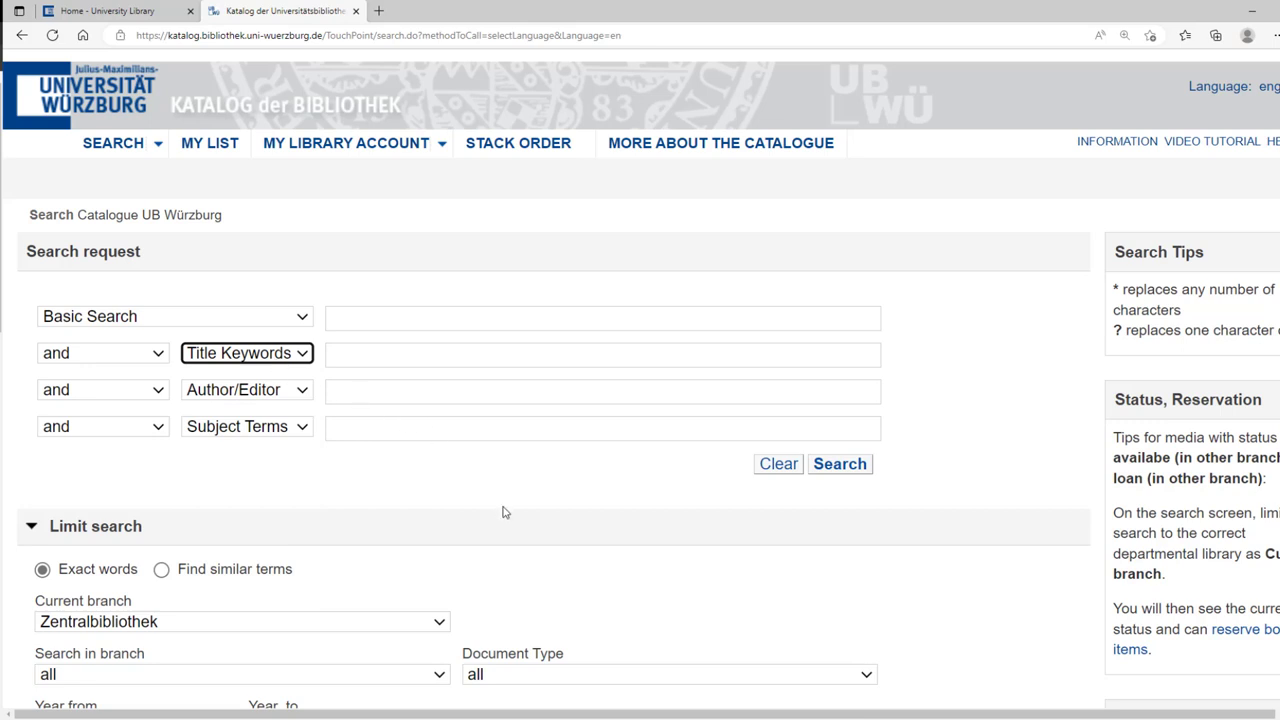
scroll(553, 590, down, 1)
scroll(551, 590, down, 1)
click(554, 486)
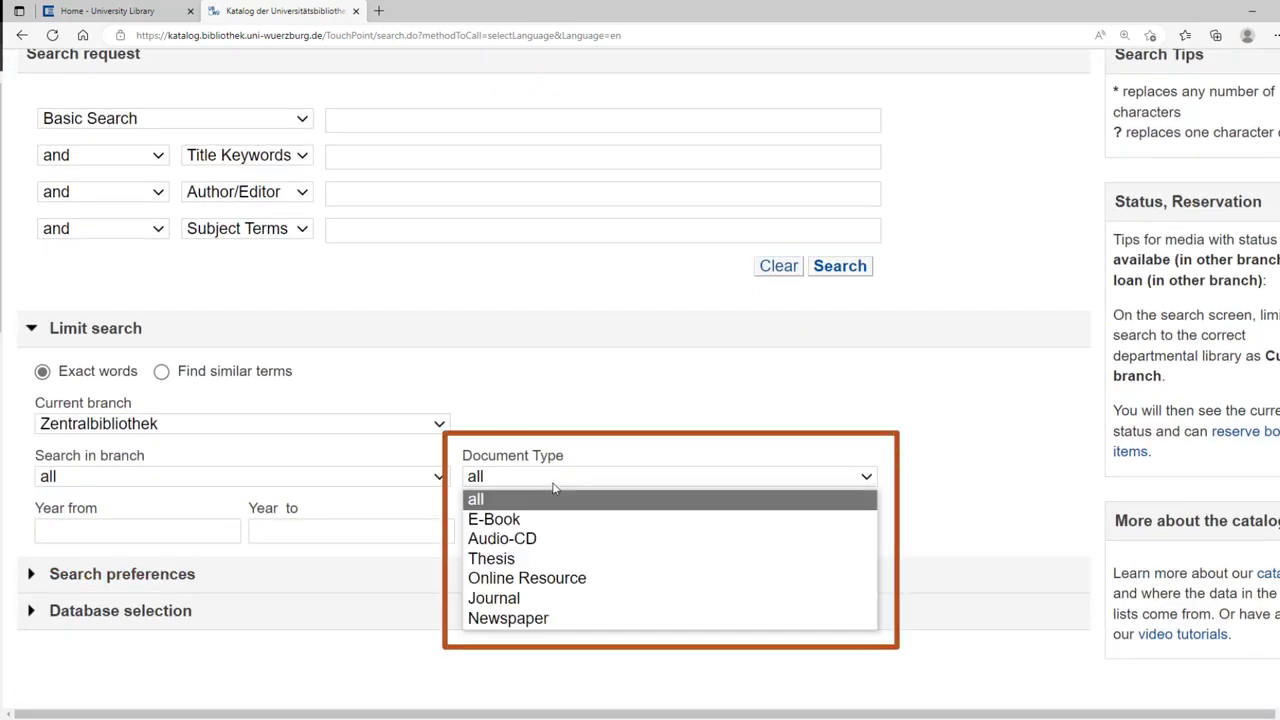
click(554, 497)
scroll(523, 374, up, 2)
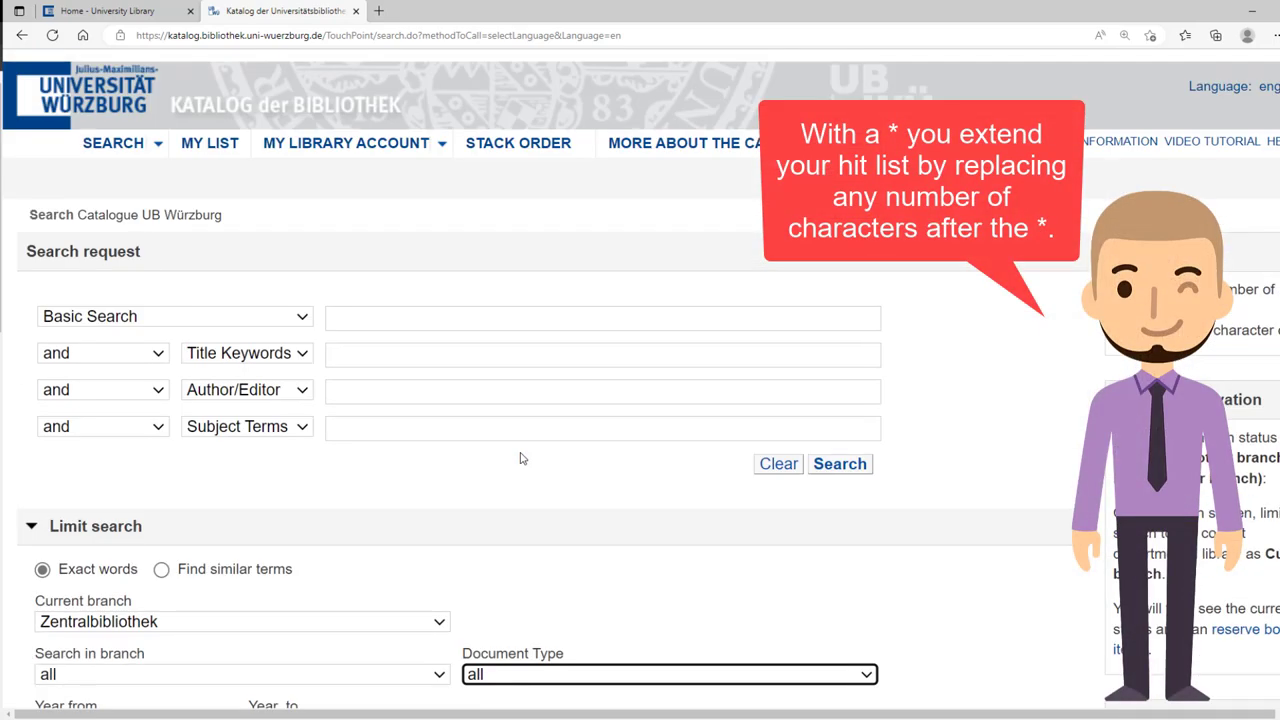
- Run a basic search for sustainable* ecological* transformation*, giving 70 catalogue hits
click(390, 325)
text(sus)
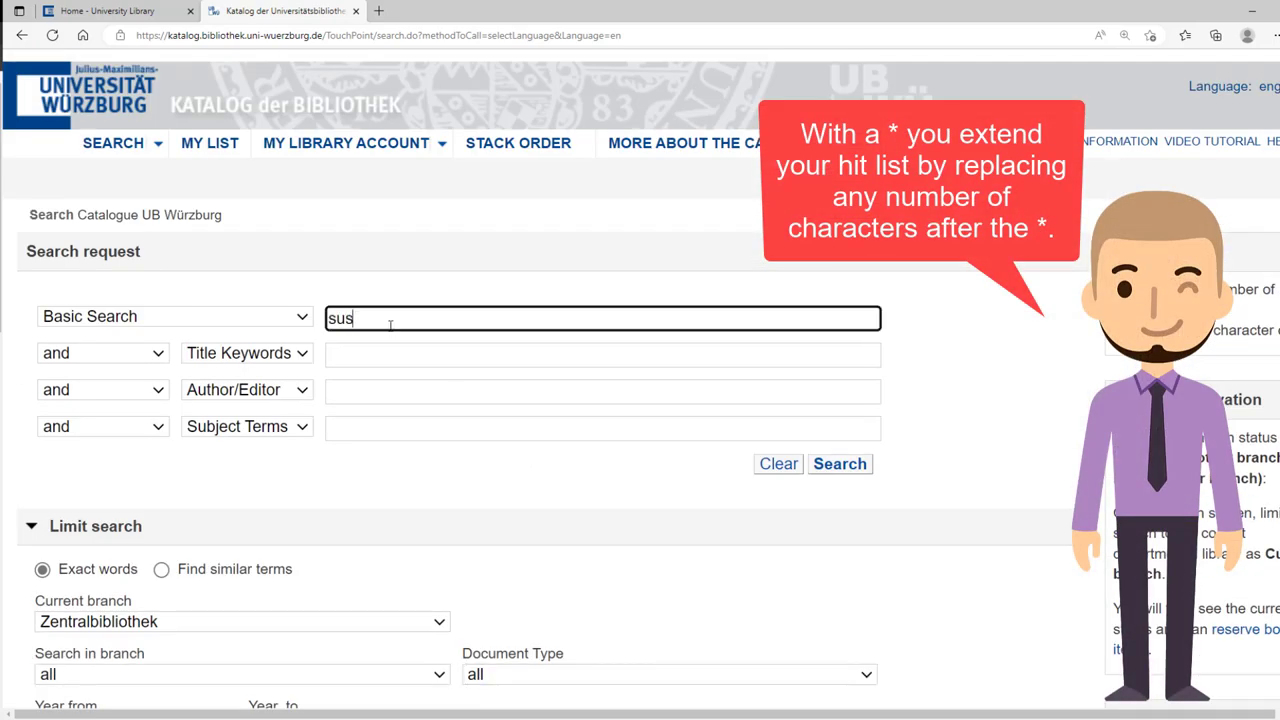
text(tainable* ecolo)
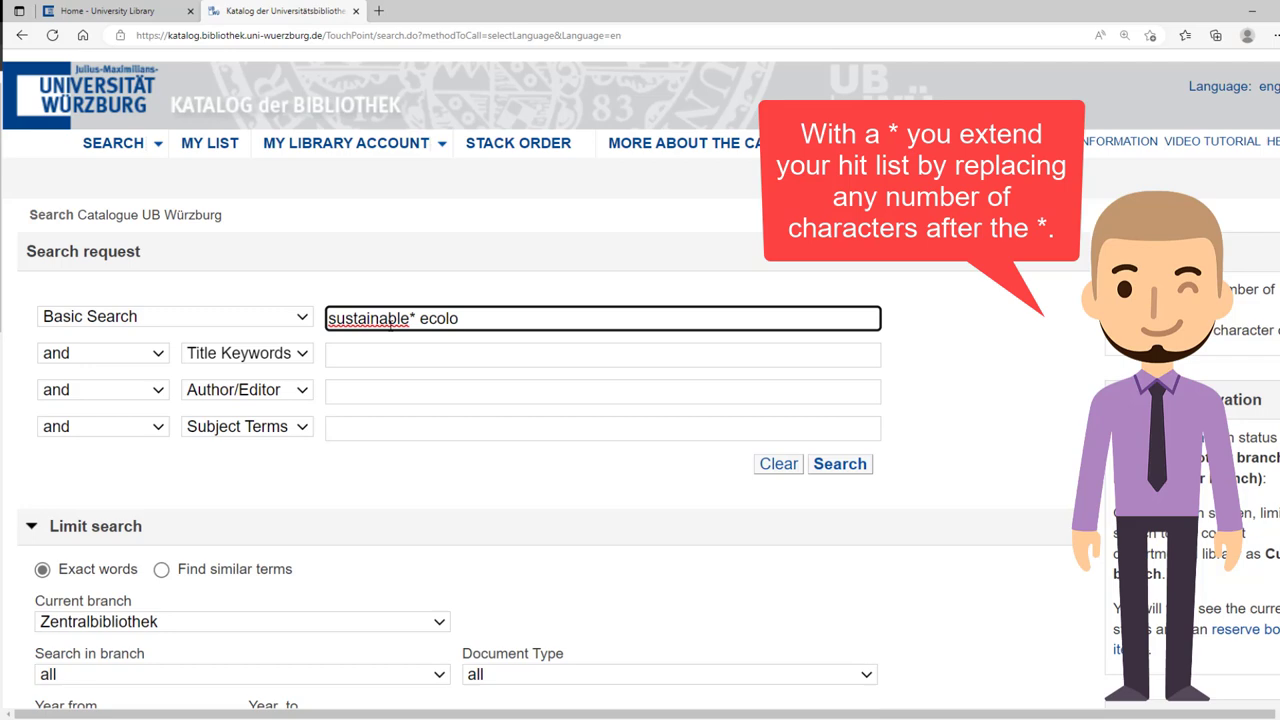
text(gical* transformation*)
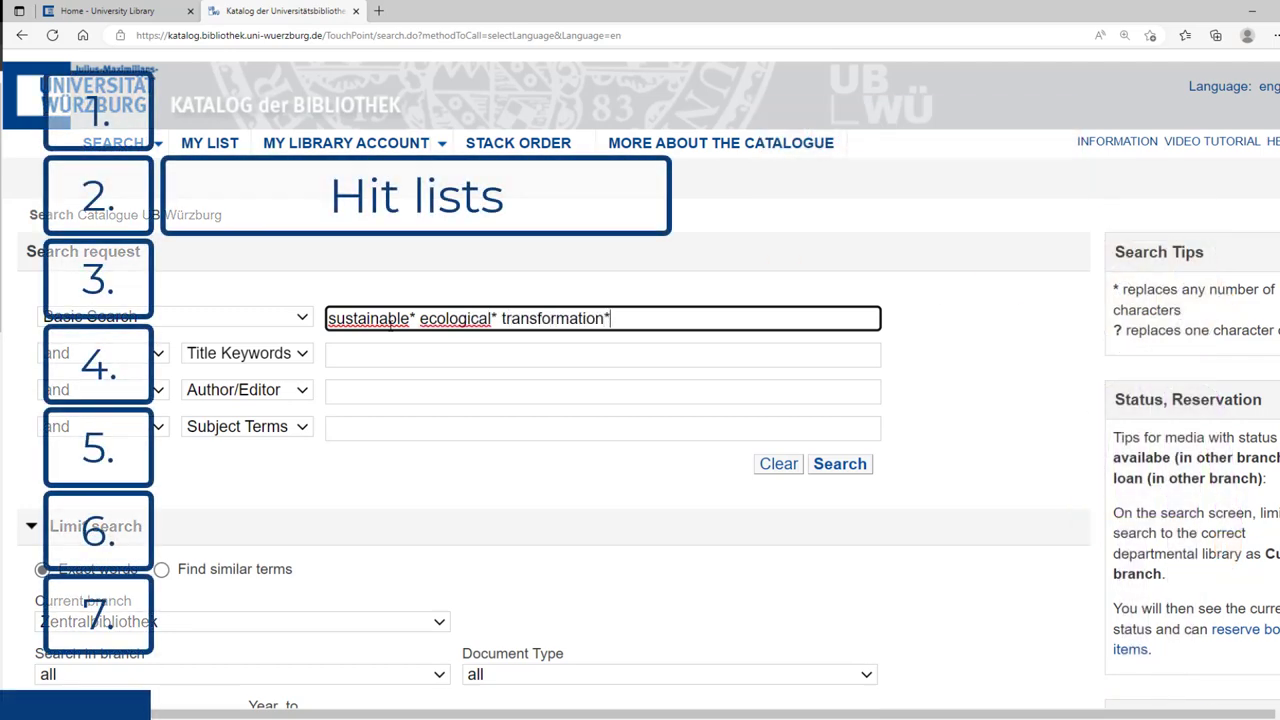
key(Return)
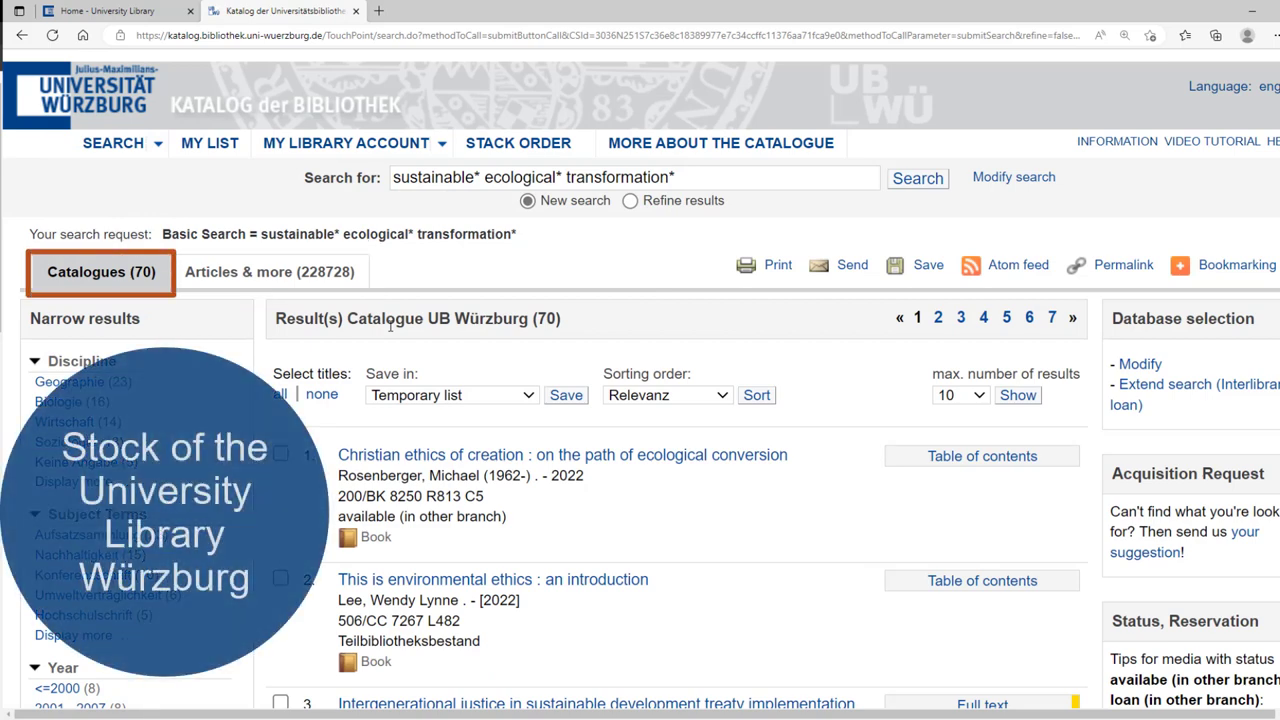
click(331, 277)
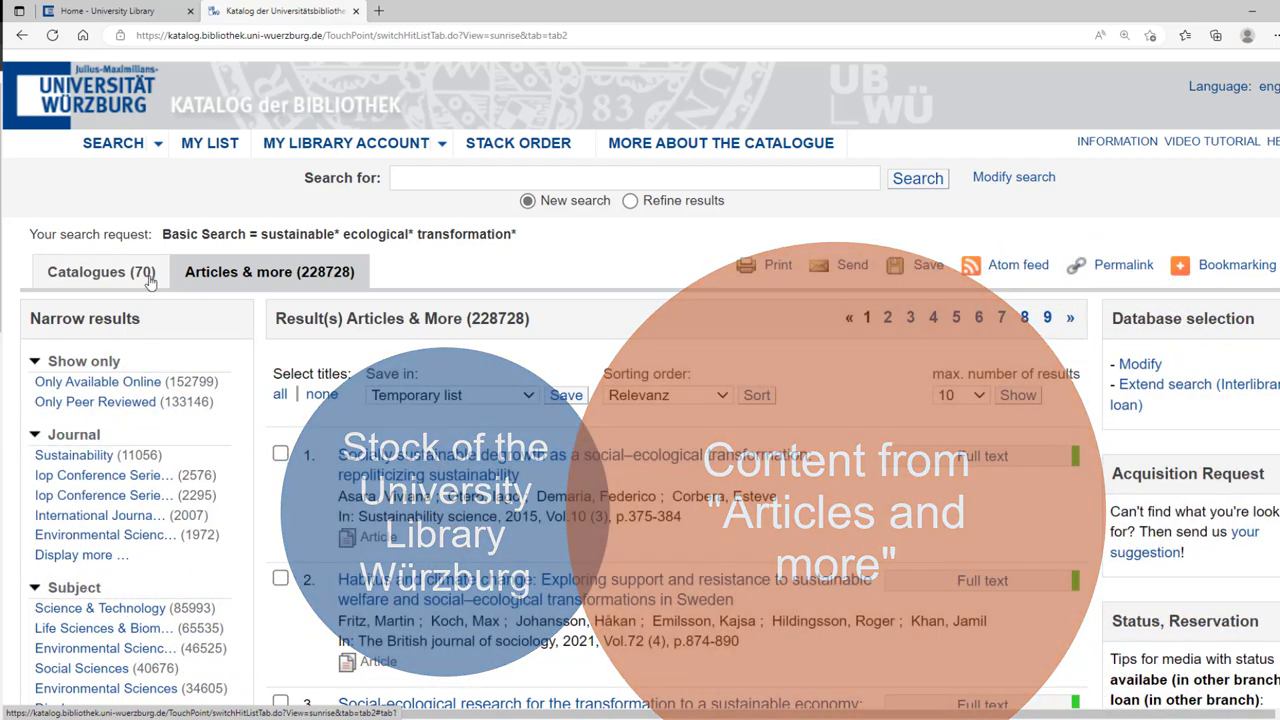
click(150, 279)
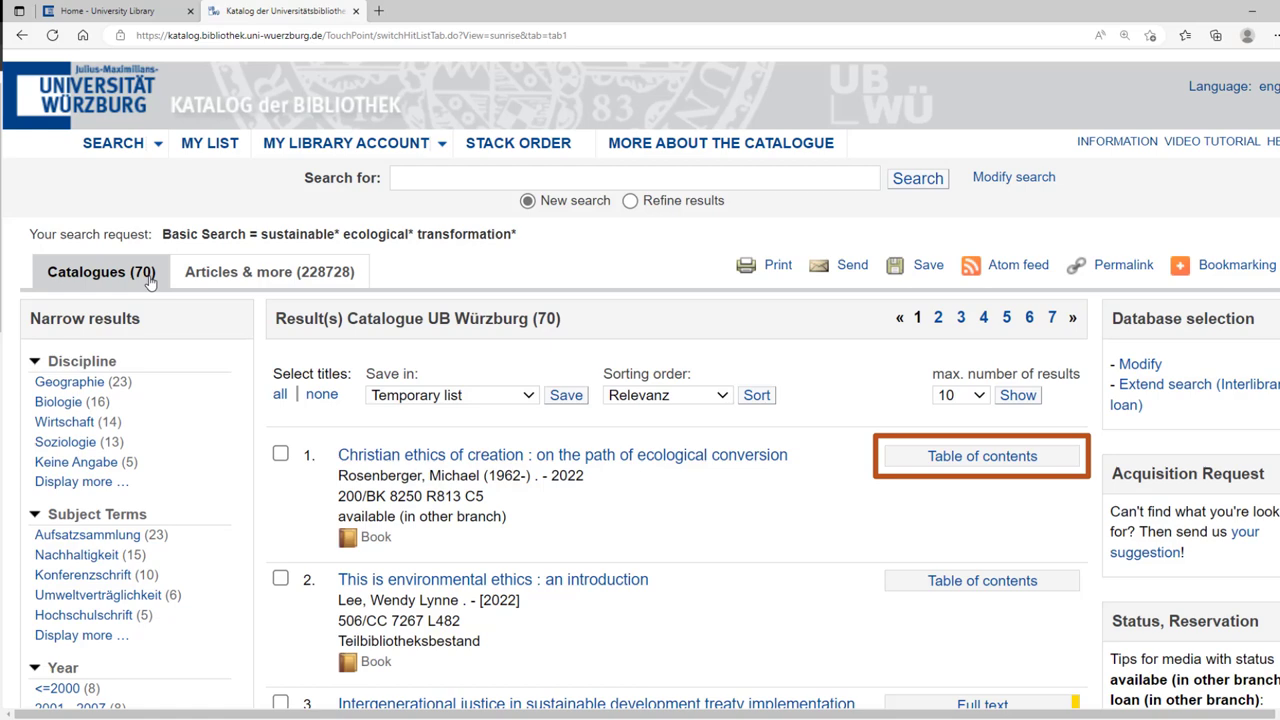
- Search for Julius Echter Patron and show the first record's holdings with copy 20/NZ 98370 D667
click(540, 177)
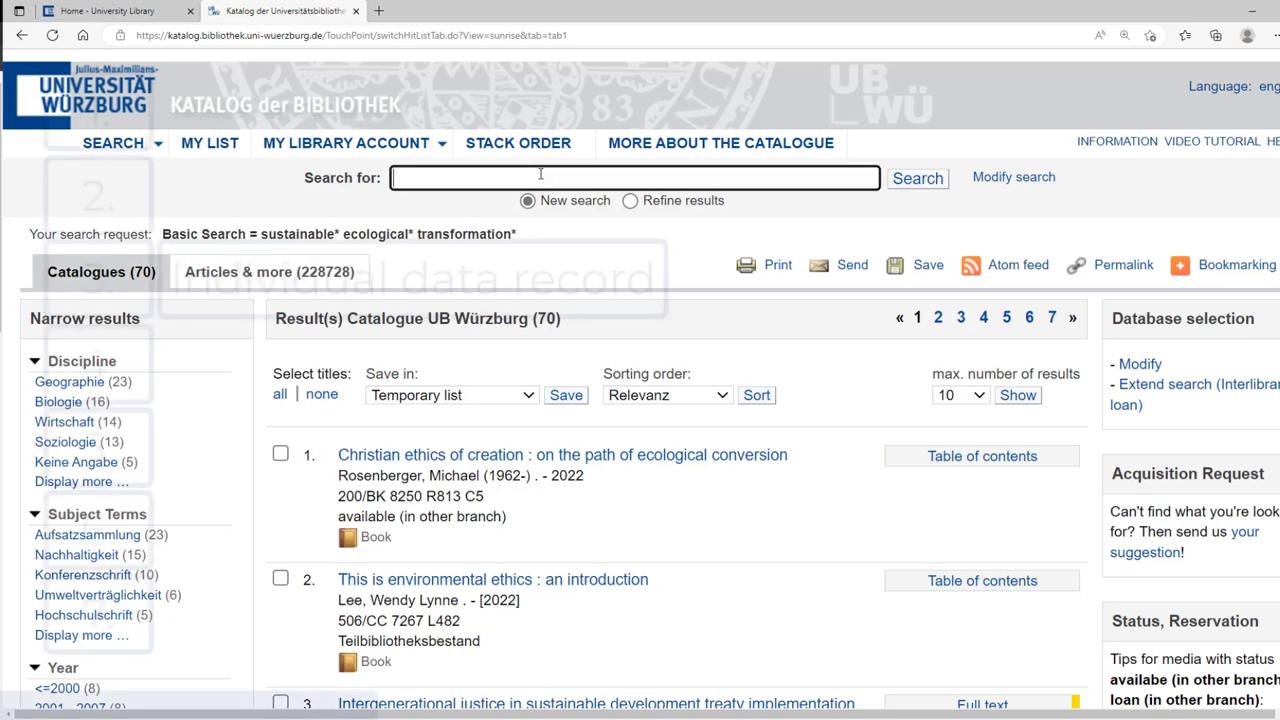
text(Julius Echter Patron)
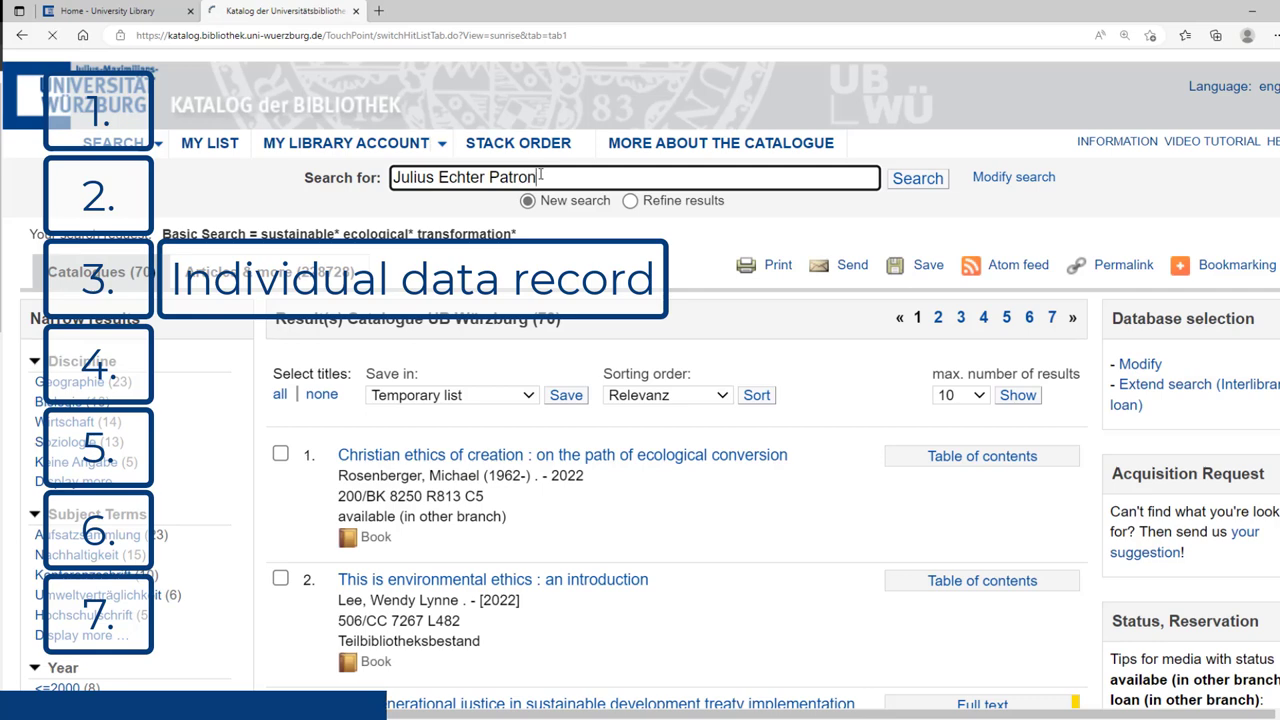
key(Return)
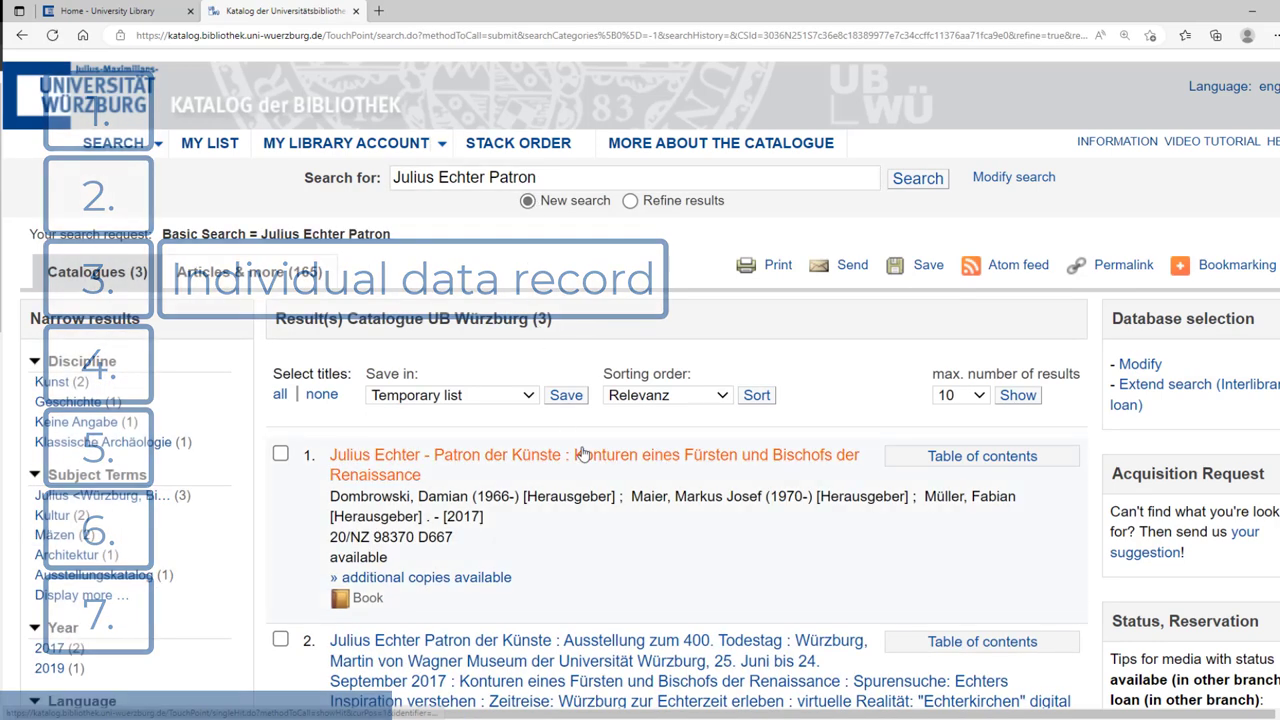
click(580, 454)
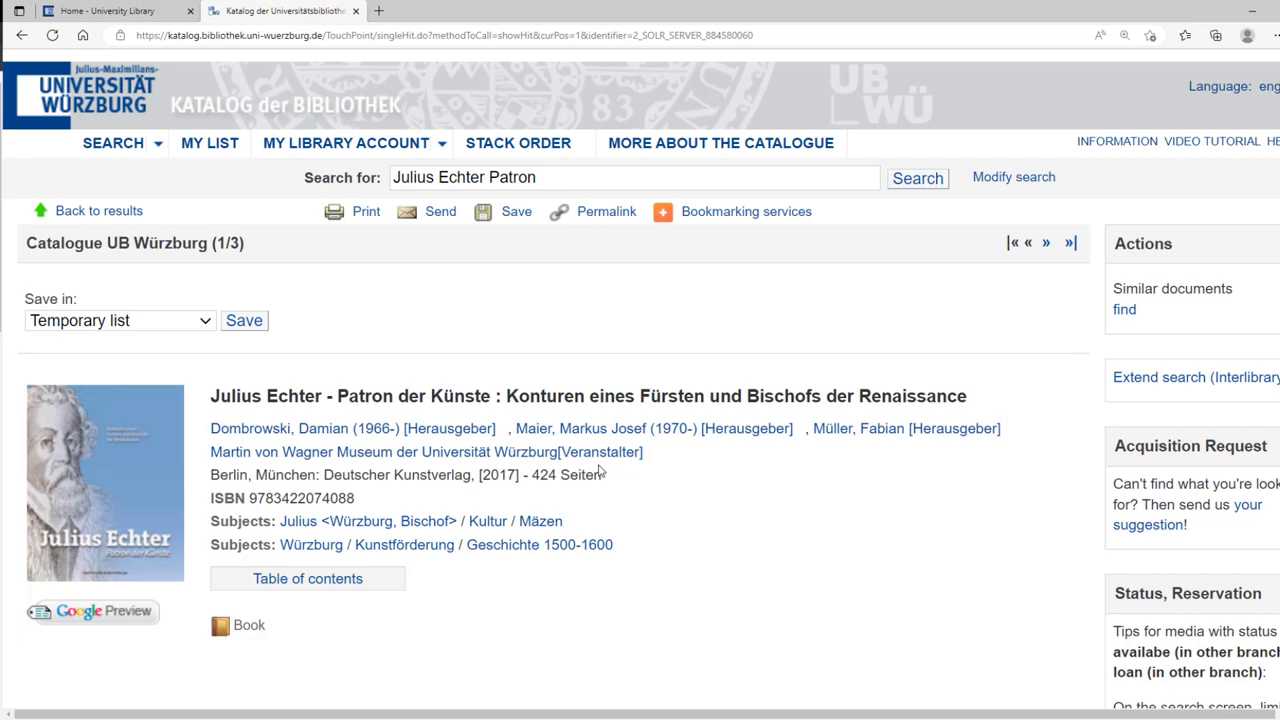
scroll(600, 471, down, 7)
scroll(599, 470, down, 2)
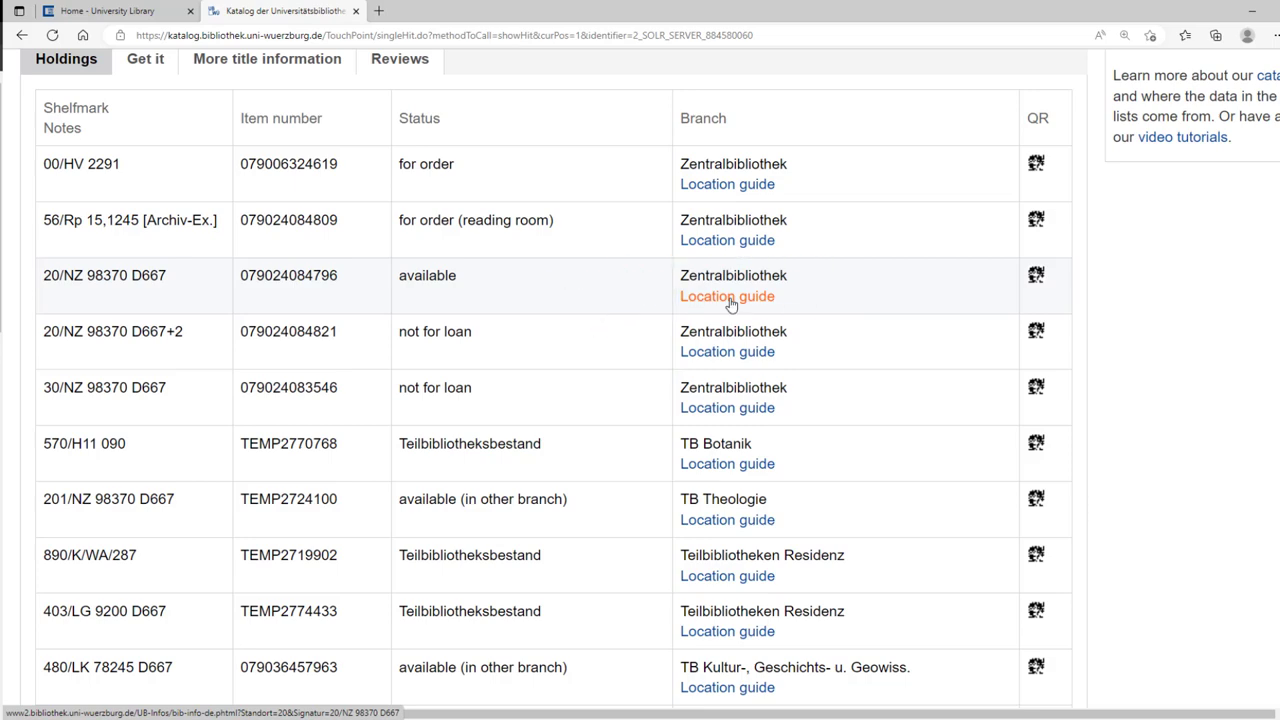
- Check the shelf locations of 20/NZ 98370 D667 and 480/LK 78245 D667 and the branch's opening hours
click(731, 298)
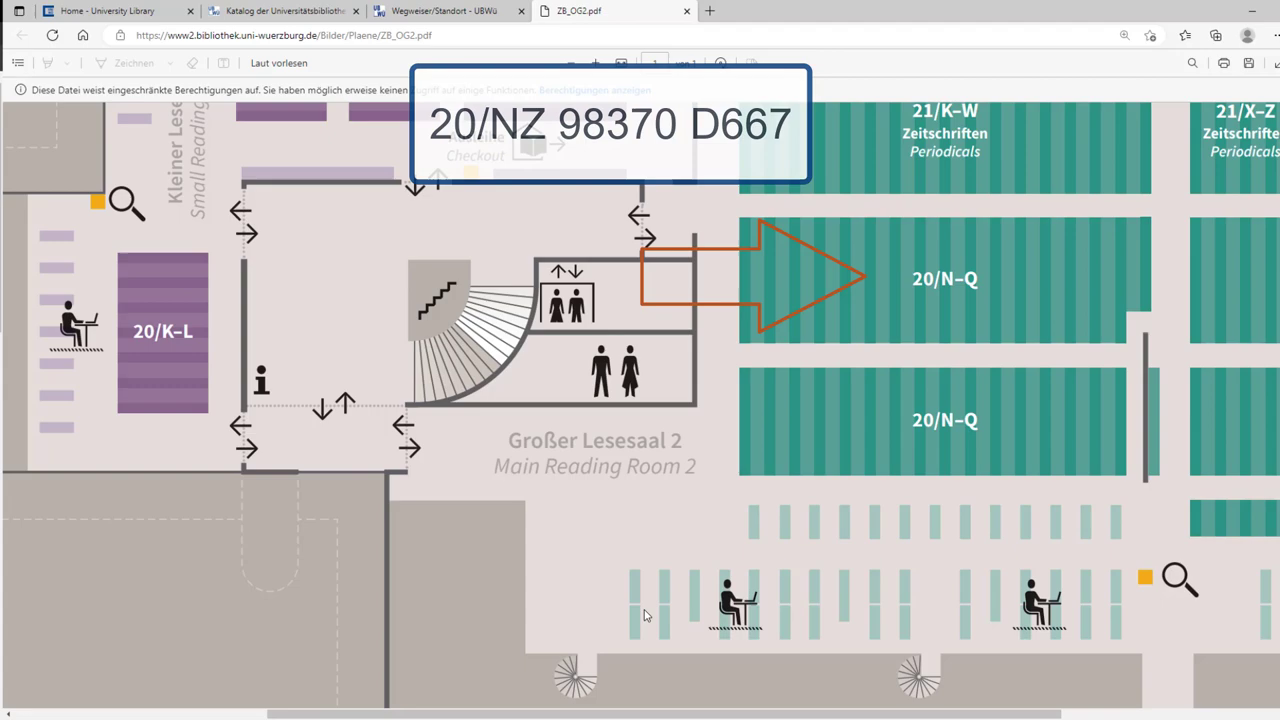
click(333, 9)
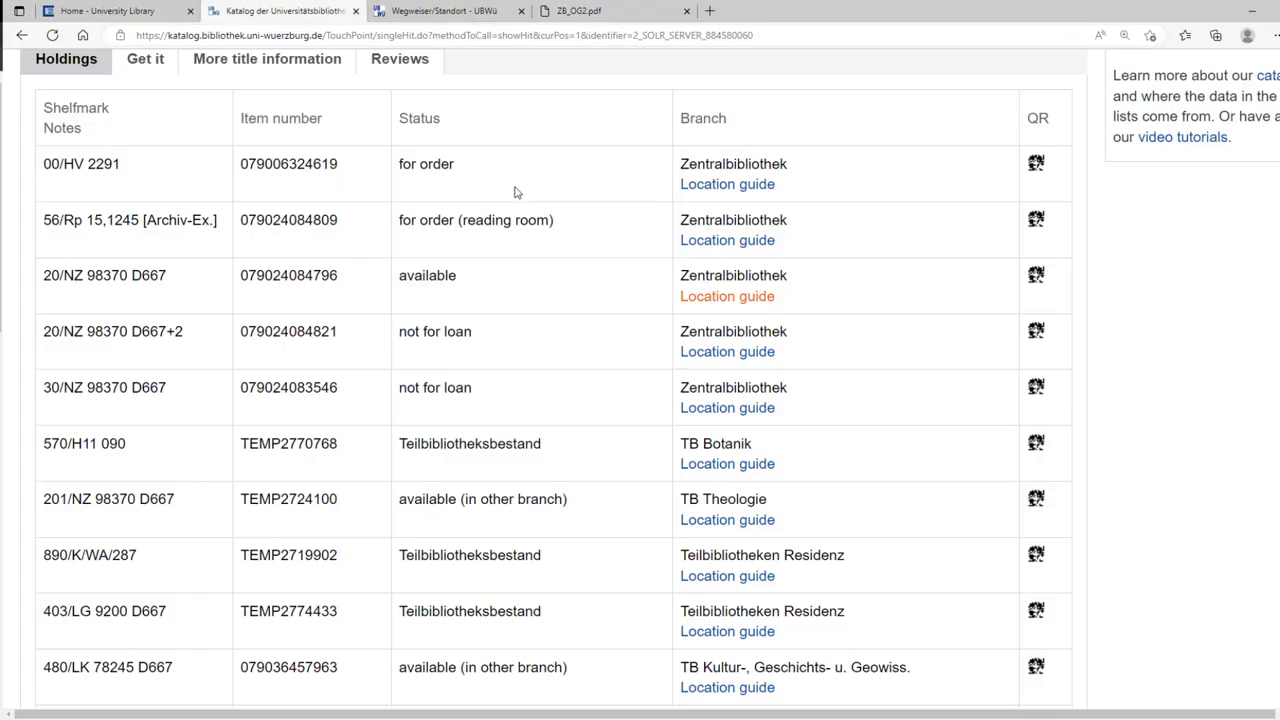
scroll(686, 443, down, 1)
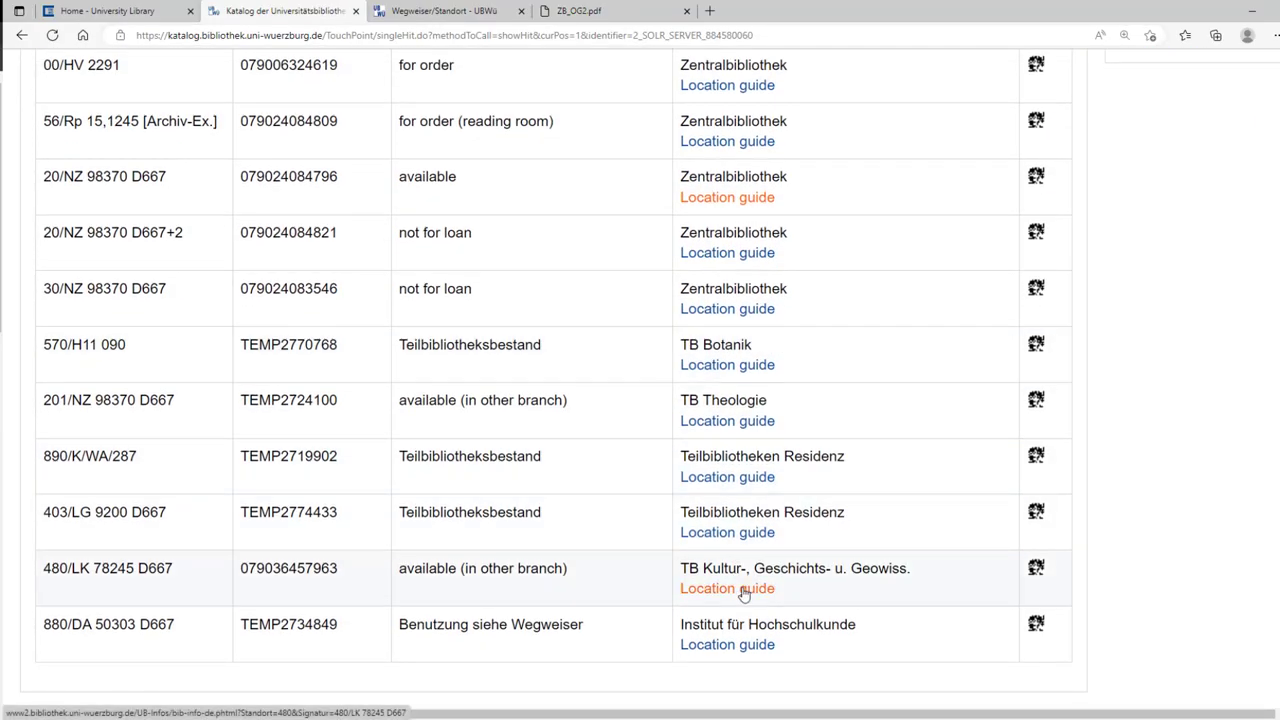
click(744, 590)
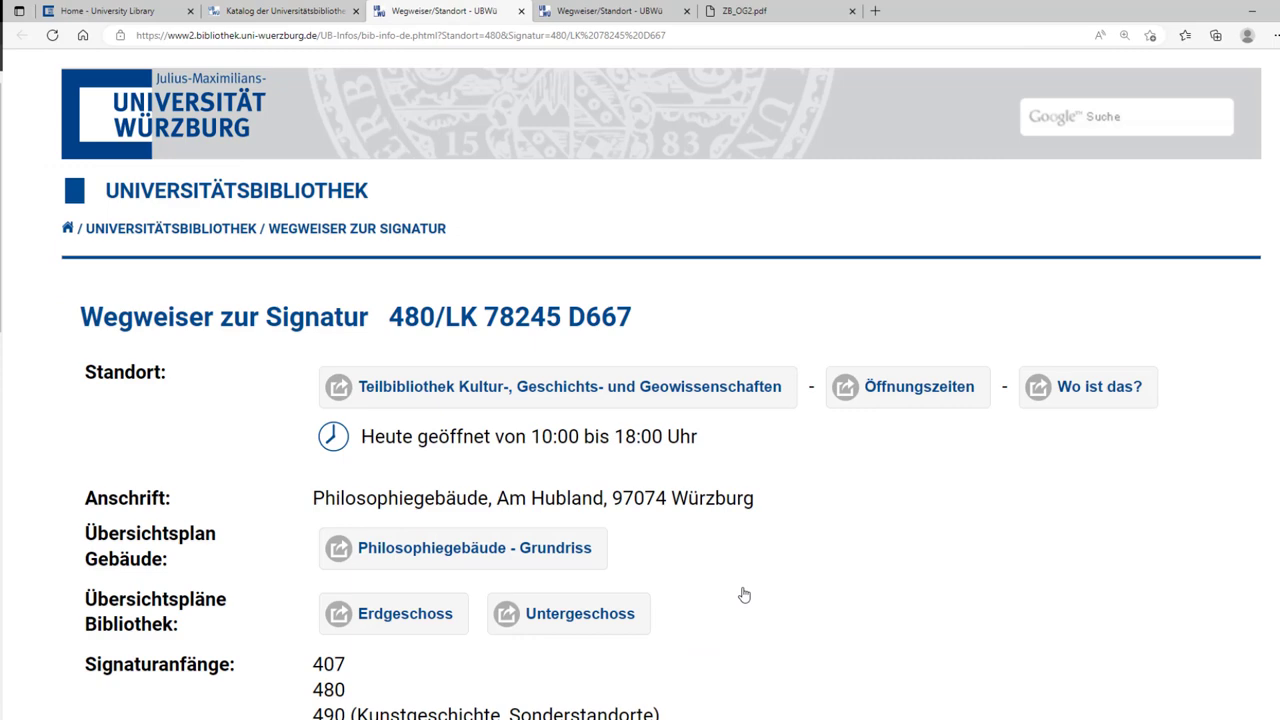
click(864, 396)
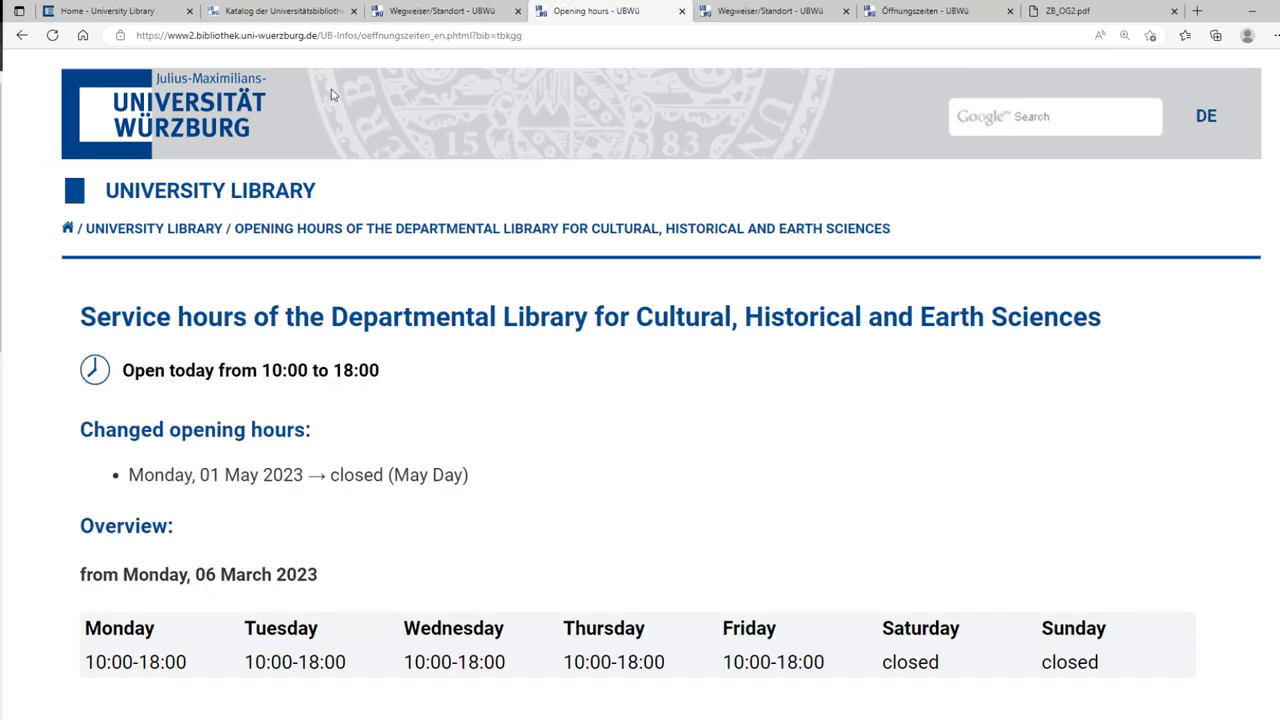
click(295, 16)
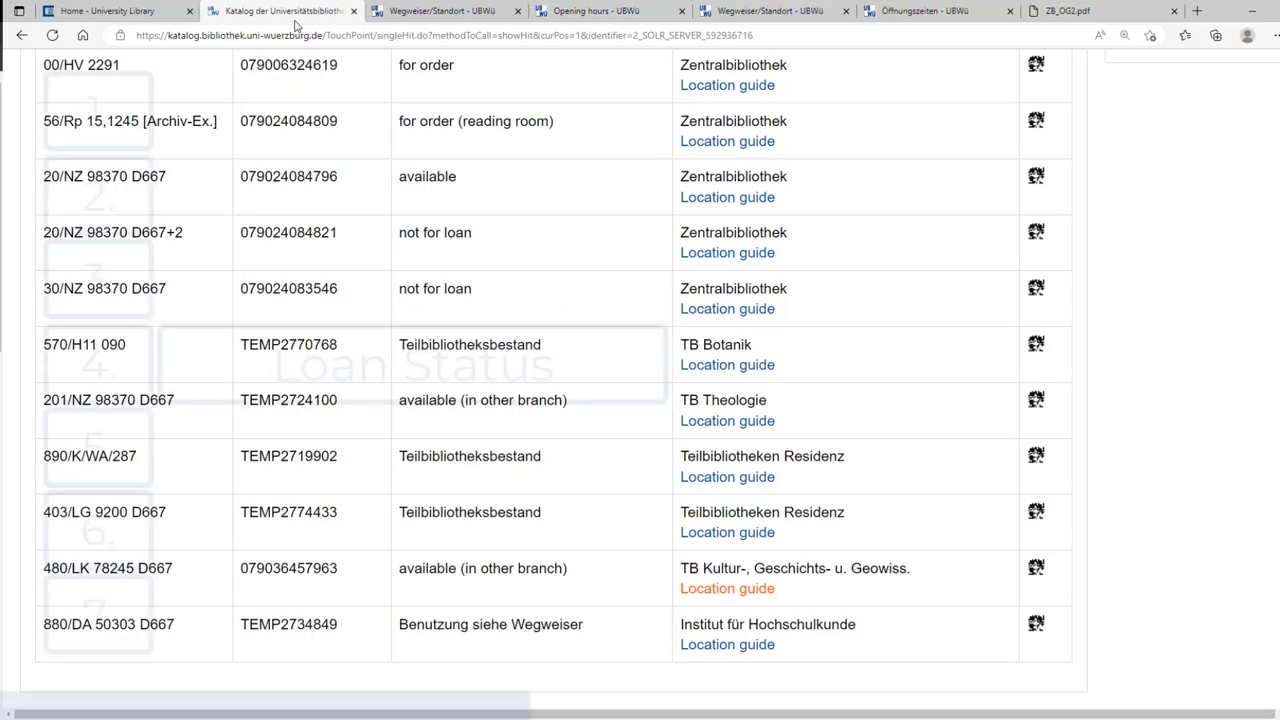
- Scroll back up to the Julius Echter - Patron der Künste record heading
scroll(284, 75, up, 2)
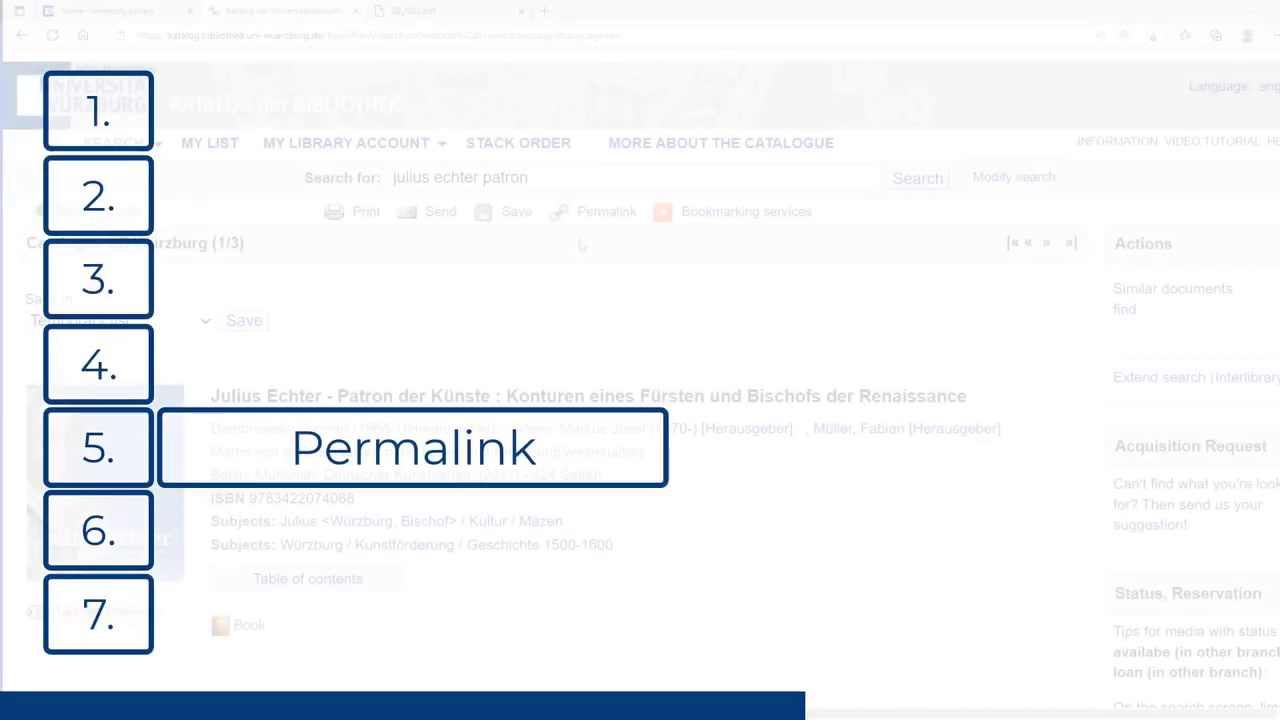
- Copy the record's permalink and load it in a new tab, reaching the login page
click(590, 214)
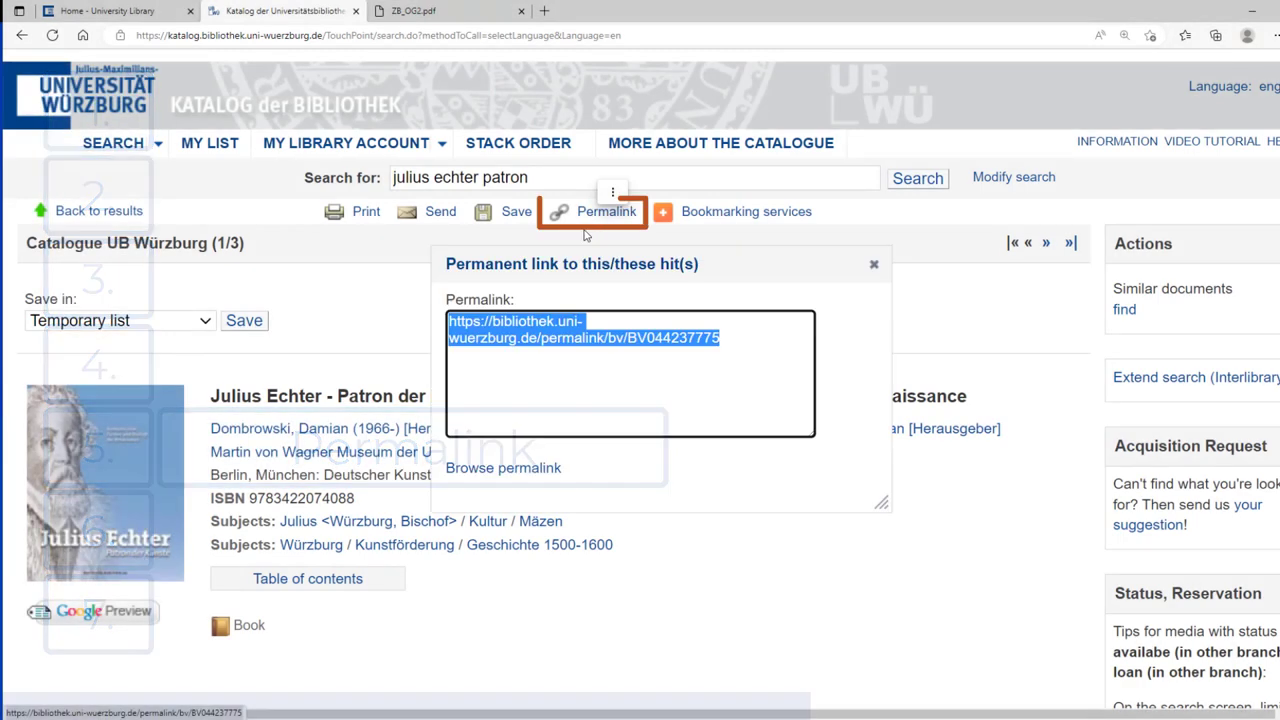
right_click(561, 326)
click(590, 333)
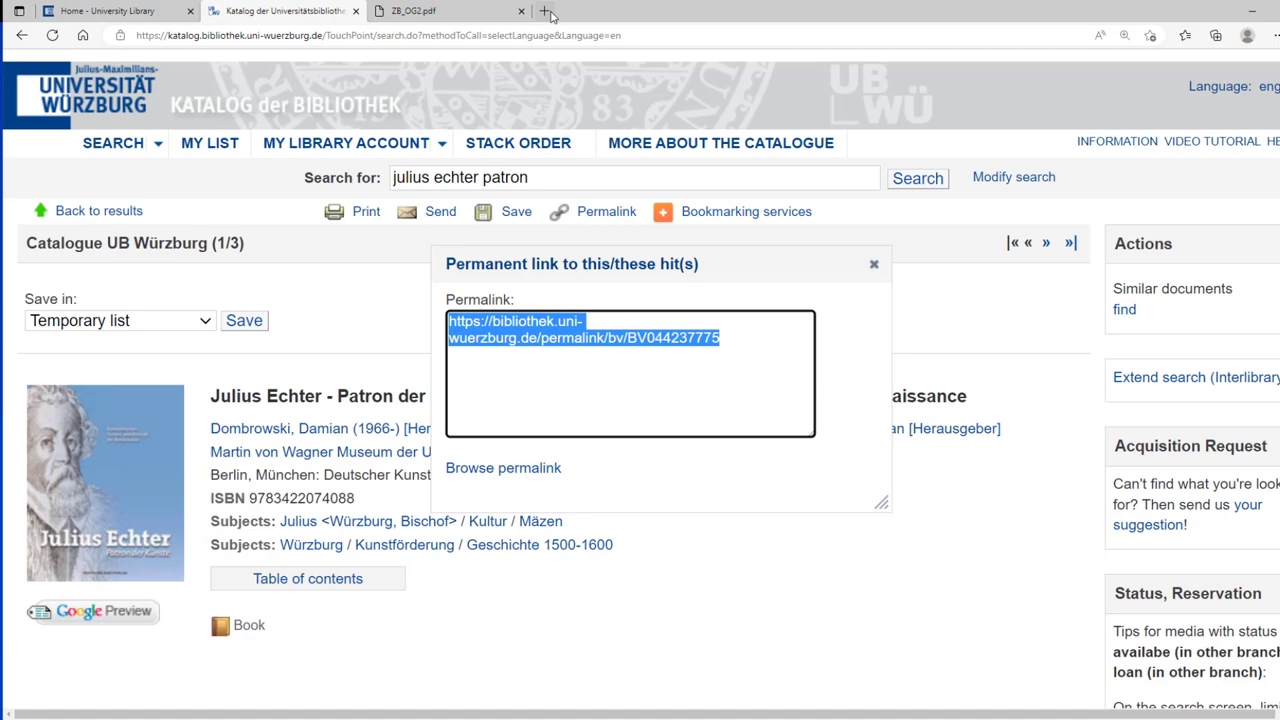
click(545, 12)
key(ctrl+v)
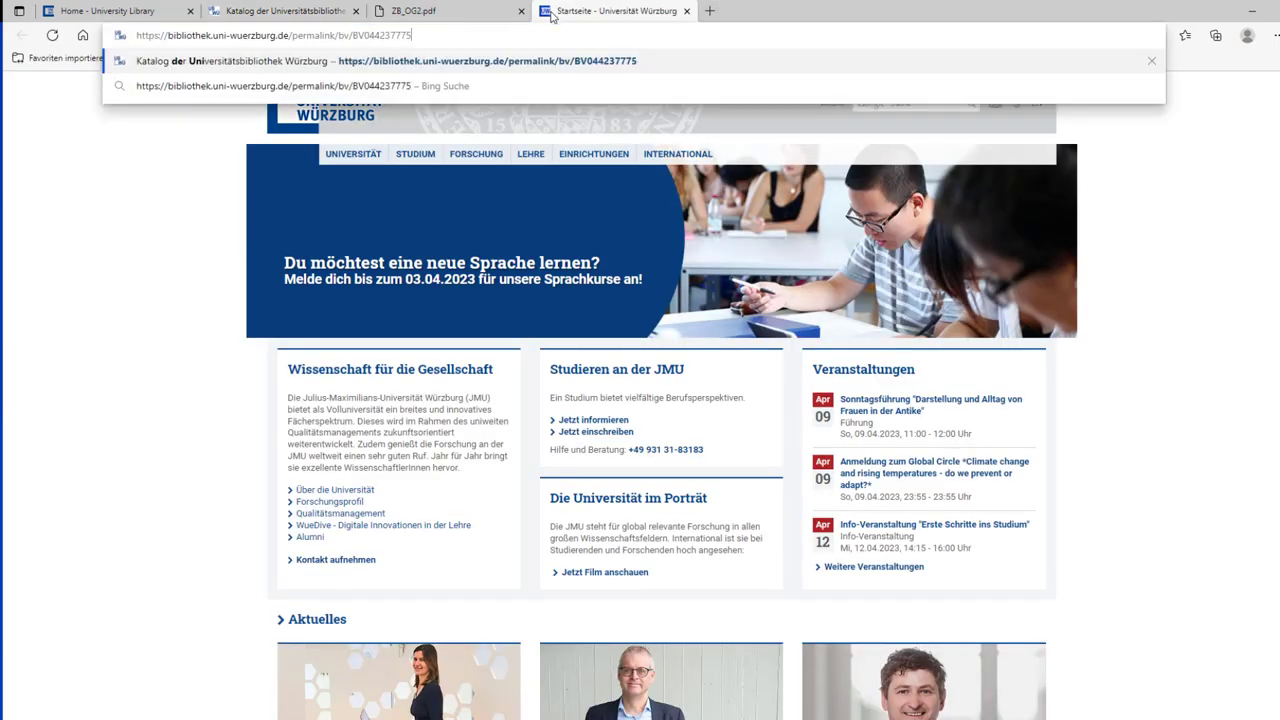
key(Return)
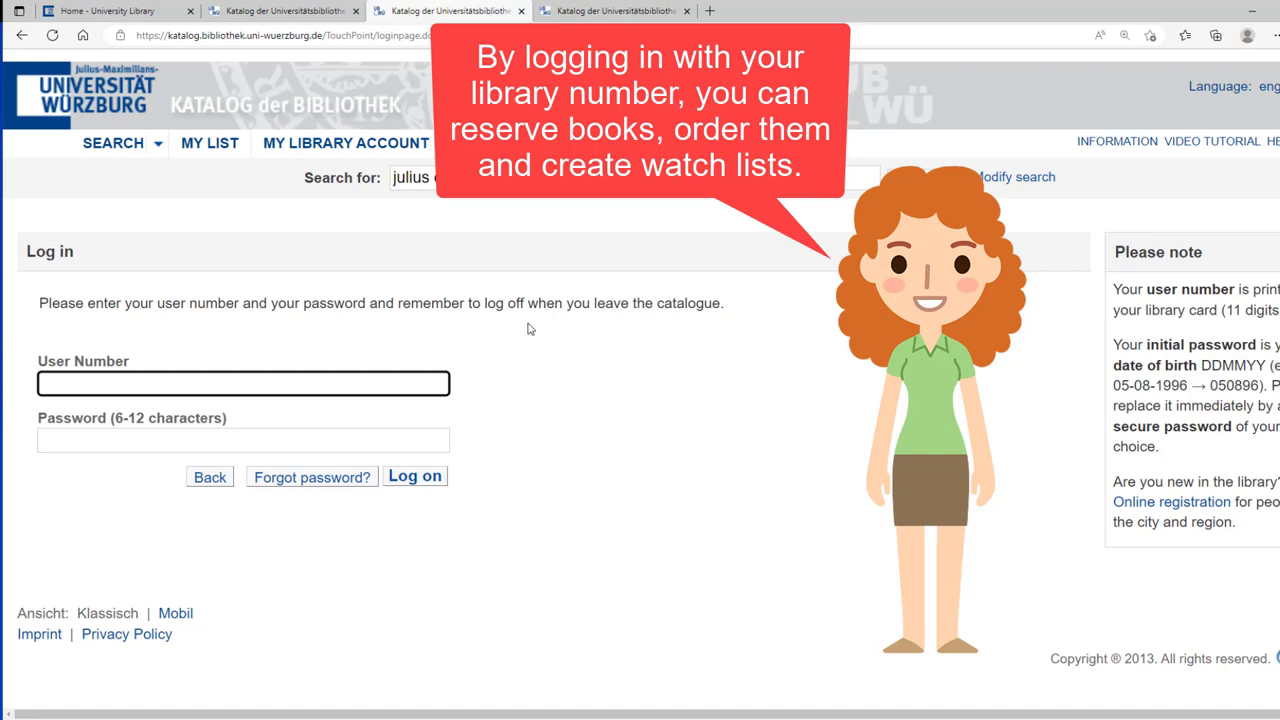
- Fill in the saved library user number and begin entering the account password
click(320, 380)
click(160, 440)
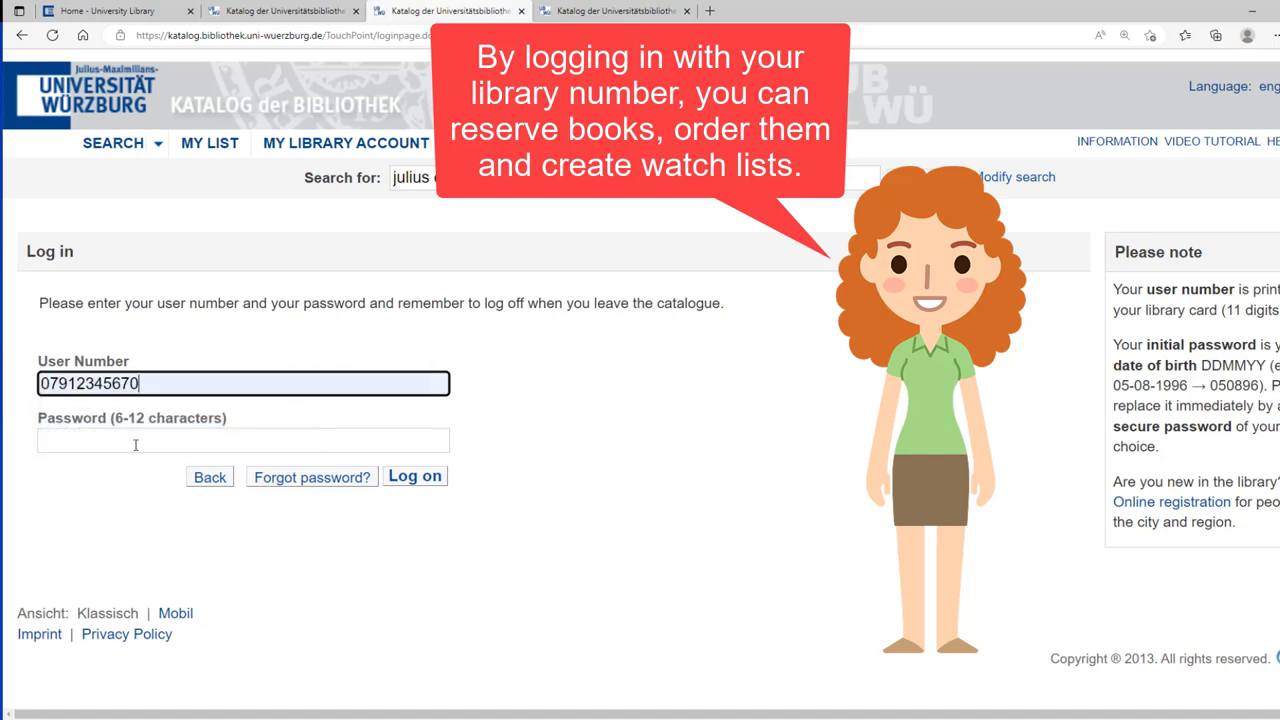
click(133, 444)
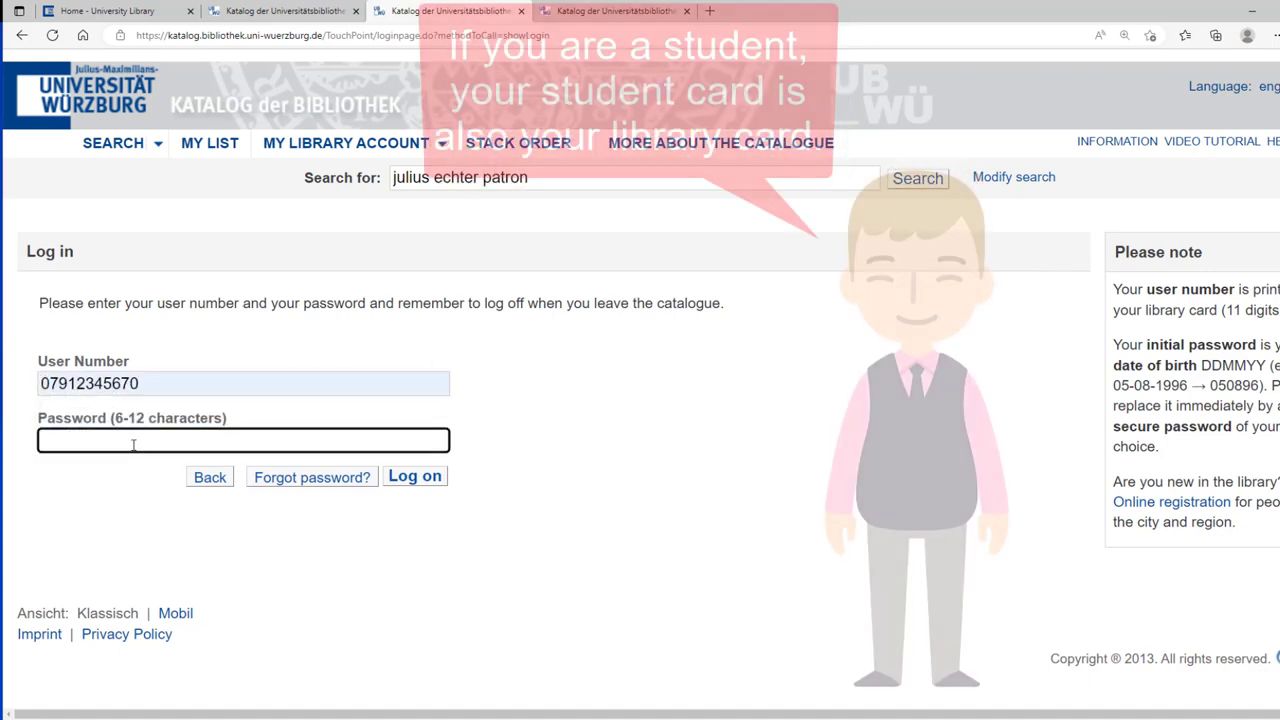
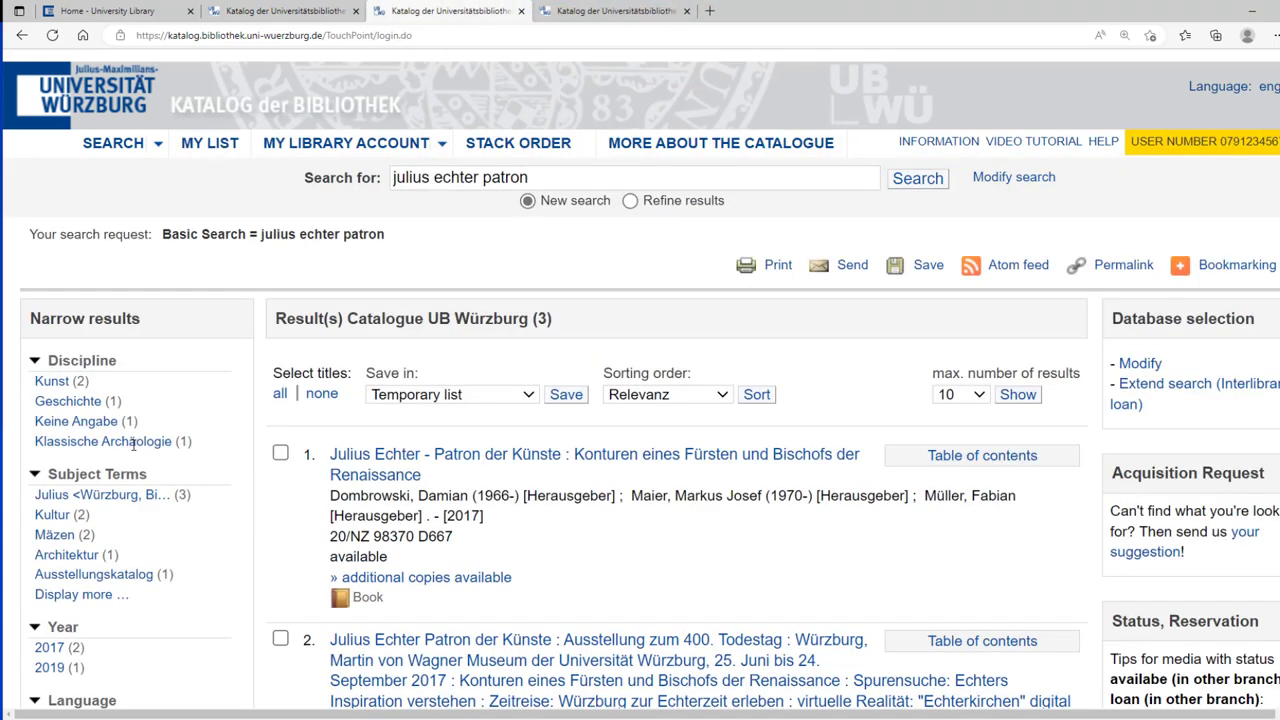
- Create a new watch list named 'Patron der Künste'
click(395, 398)
click(430, 414)
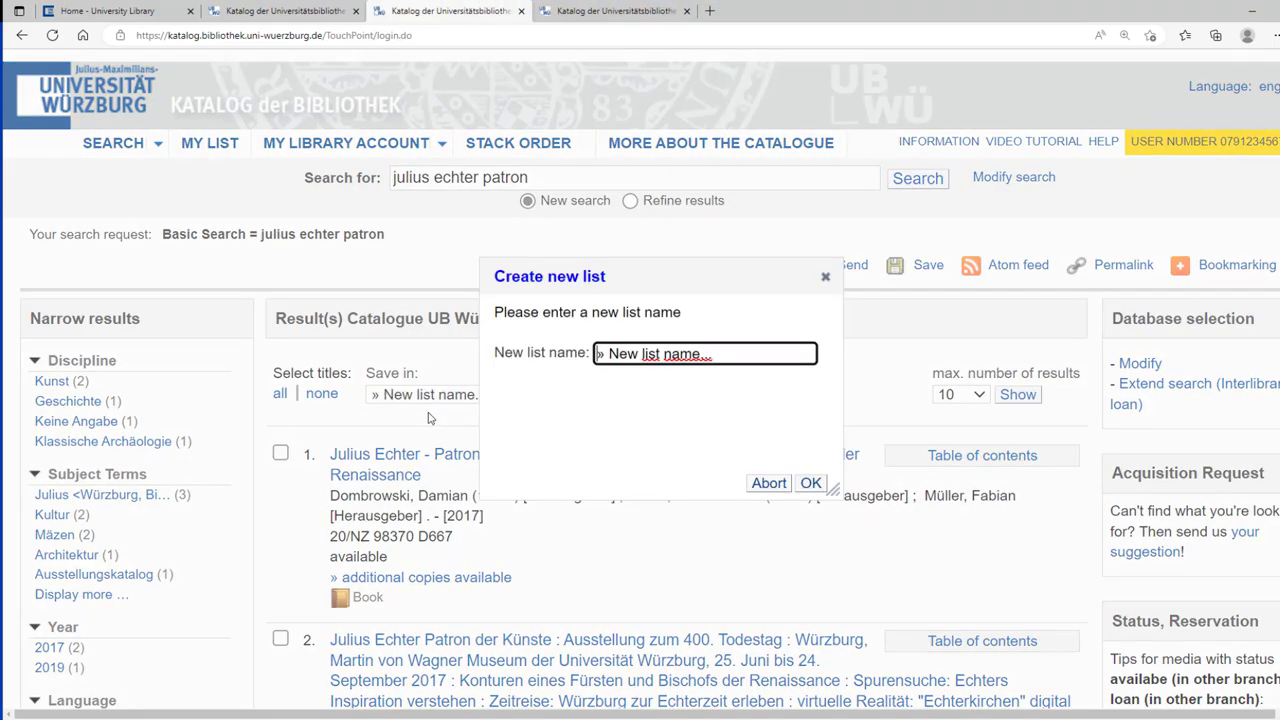
key(ctrl+a)
key(BackSpace)
text(Patron der K)
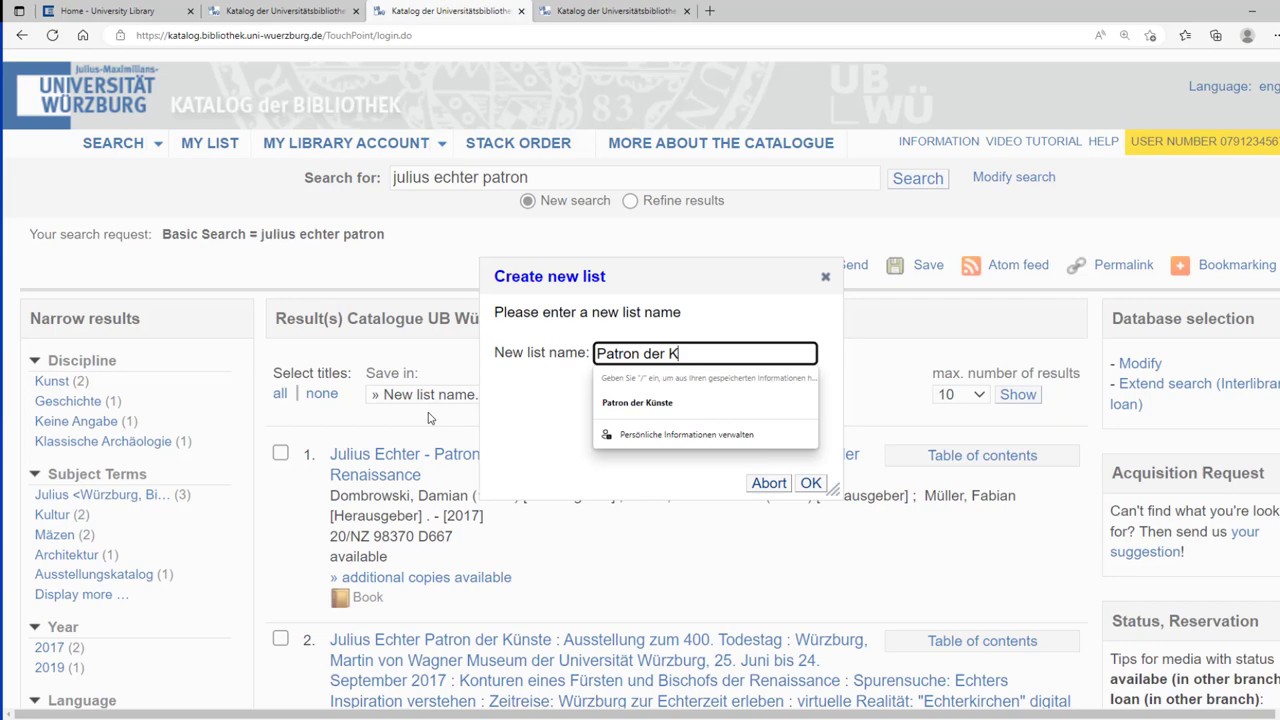
text(ünste)
key(Return)
- Save hits 1 and 2 to the Patron der Künste list
click(280, 453)
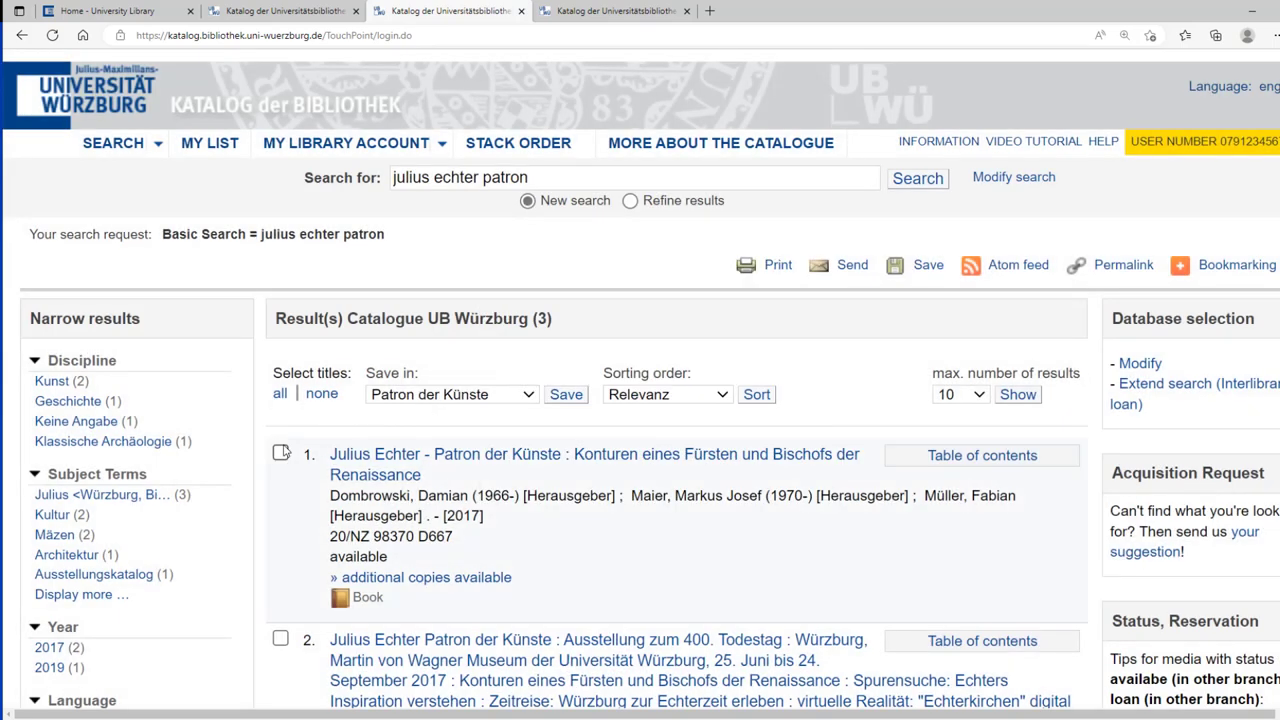
scroll(280, 453, down, 1)
click(280, 539)
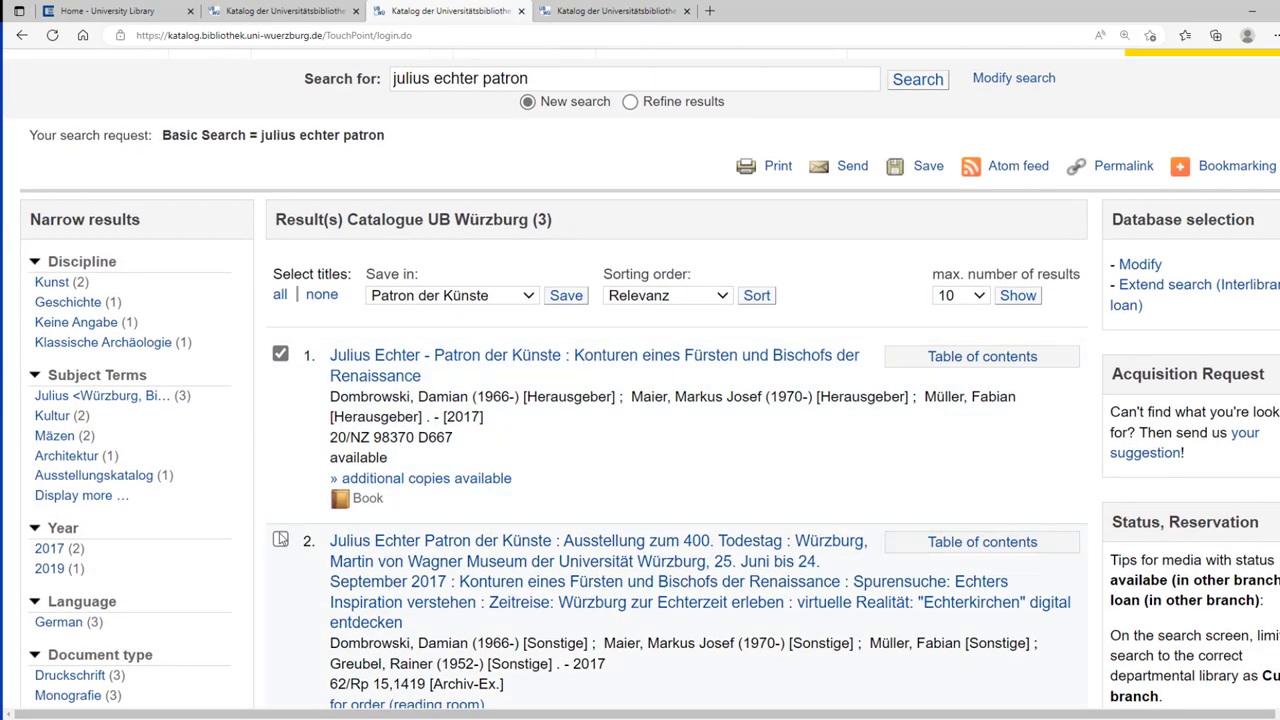
click(570, 298)
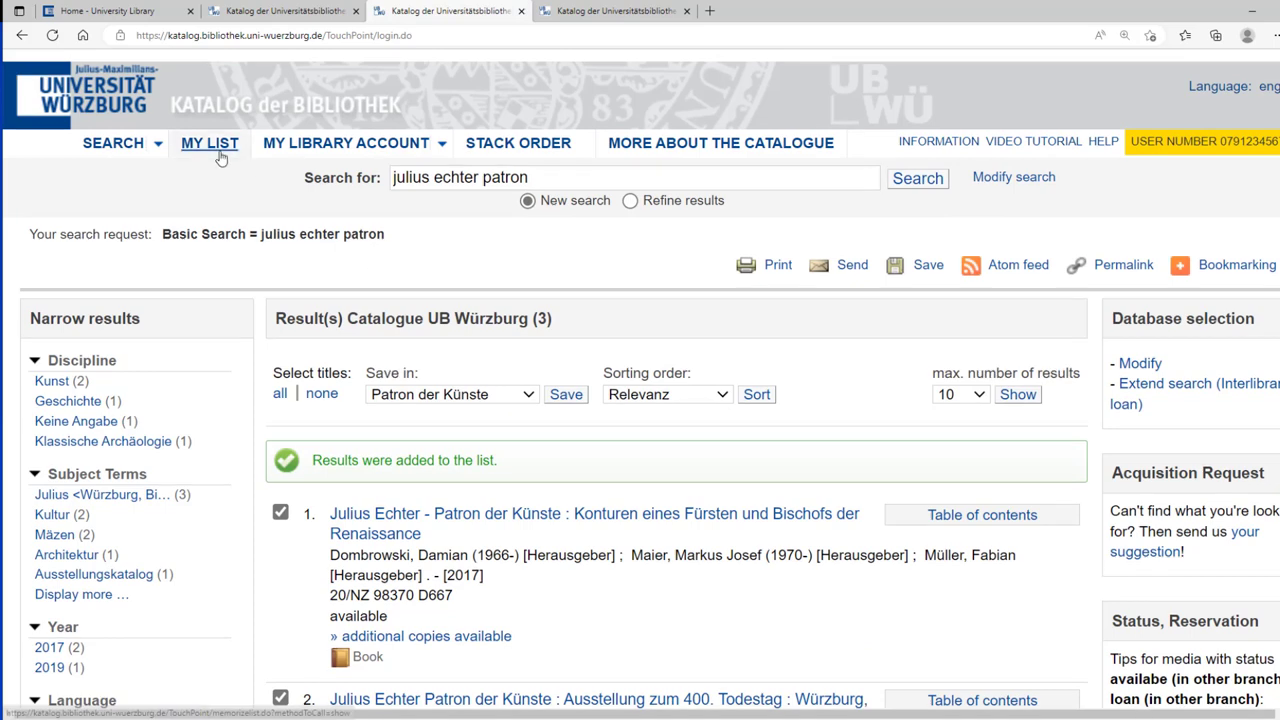
- View the Patron der Künste list under MY LIST, then return to the search permalink tab
click(214, 143)
click(245, 252)
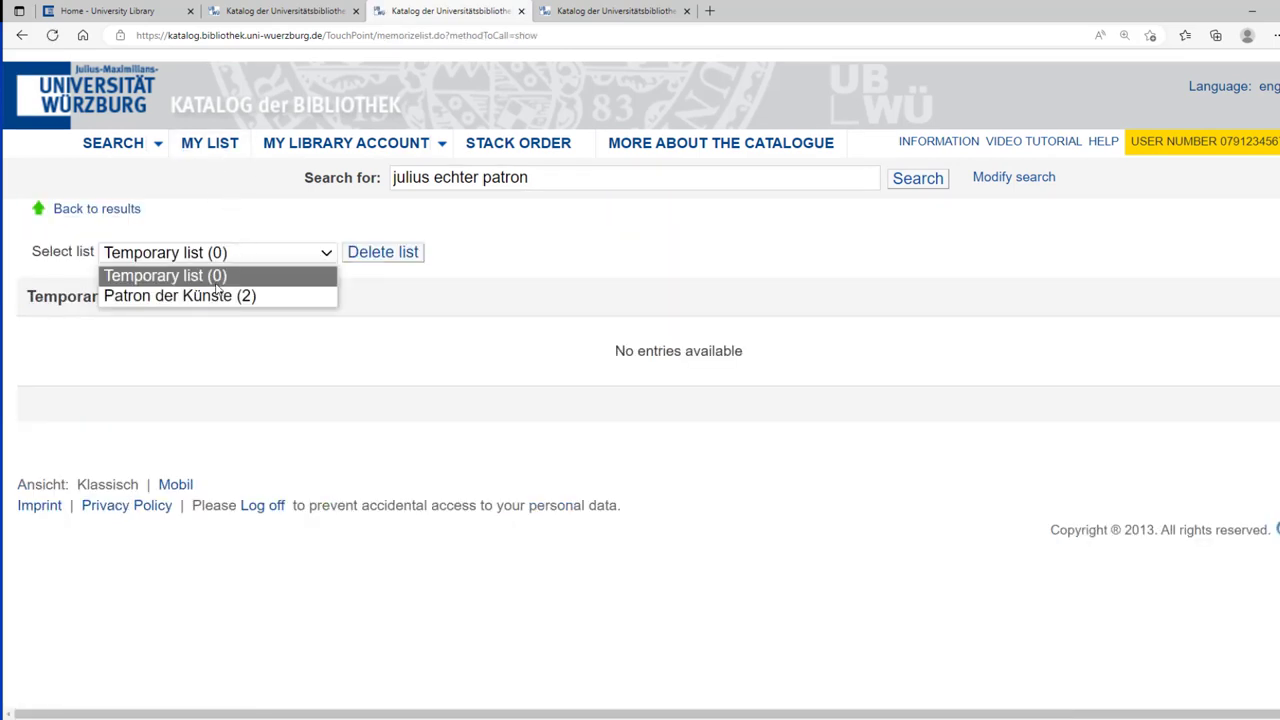
click(212, 296)
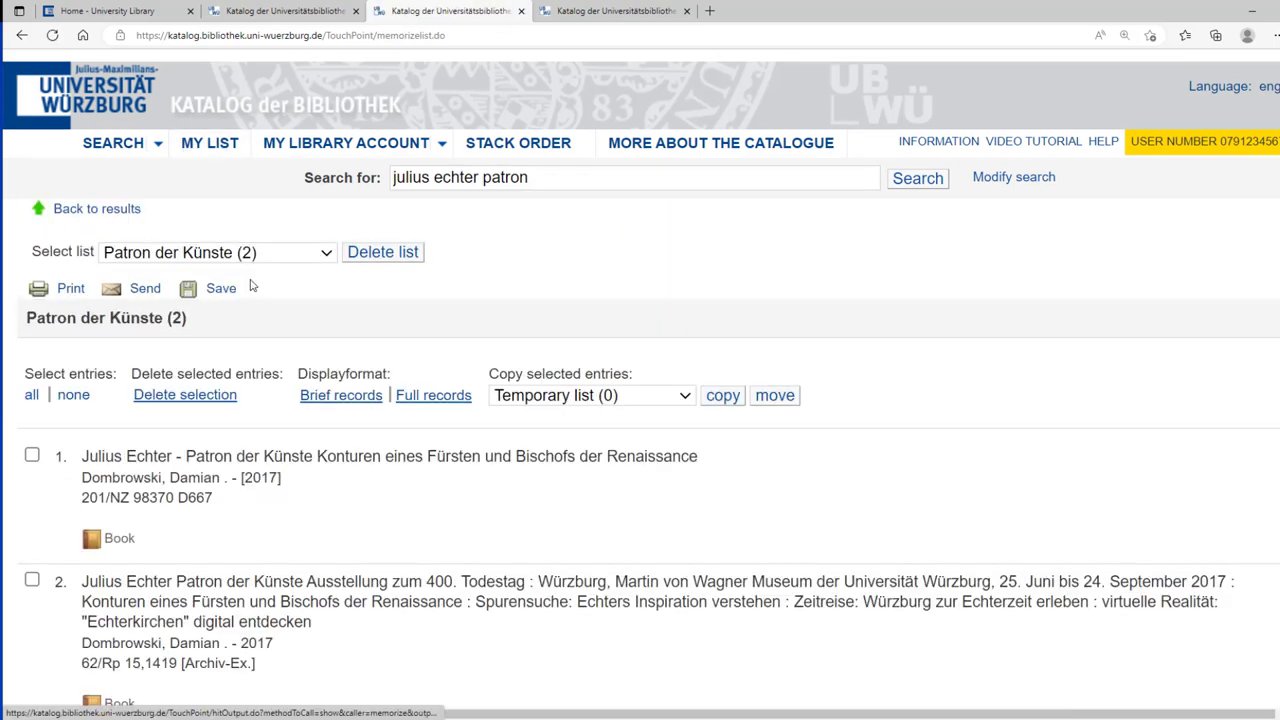
click(322, 9)
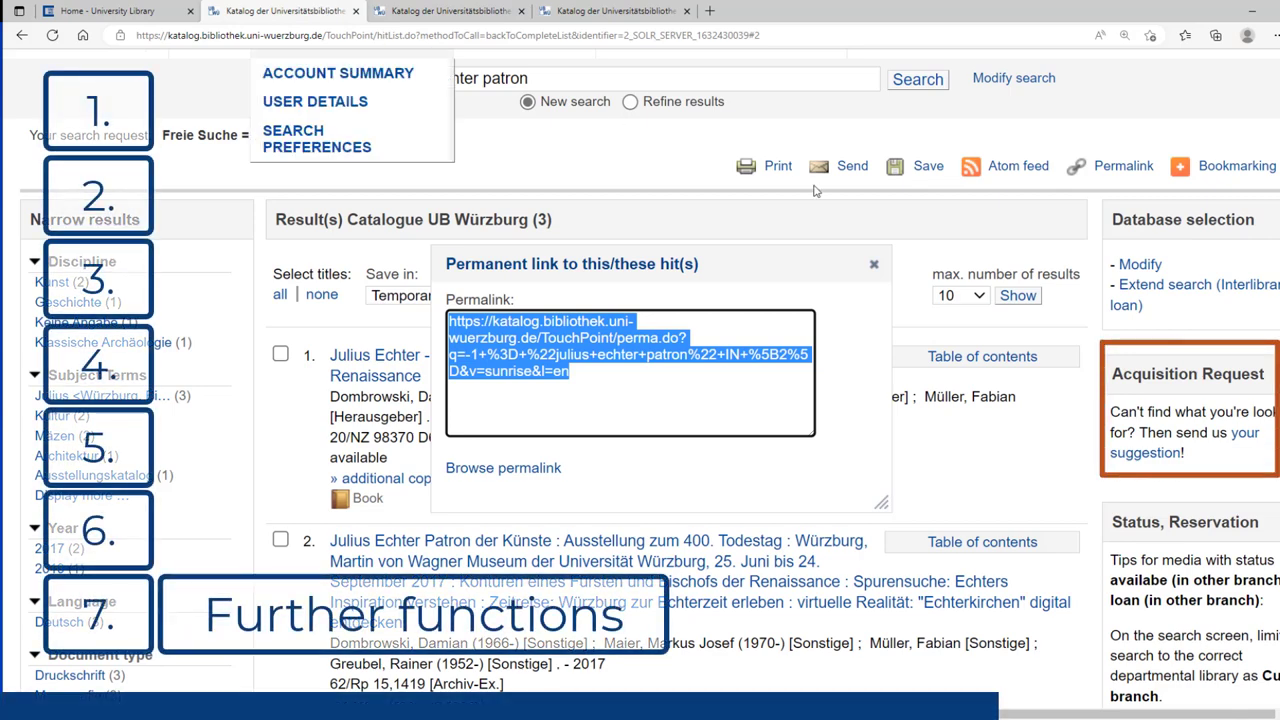
- Open the Acquisition-Suggestion form via 'your suggestion' and scroll to its entry fields
click(1150, 453)
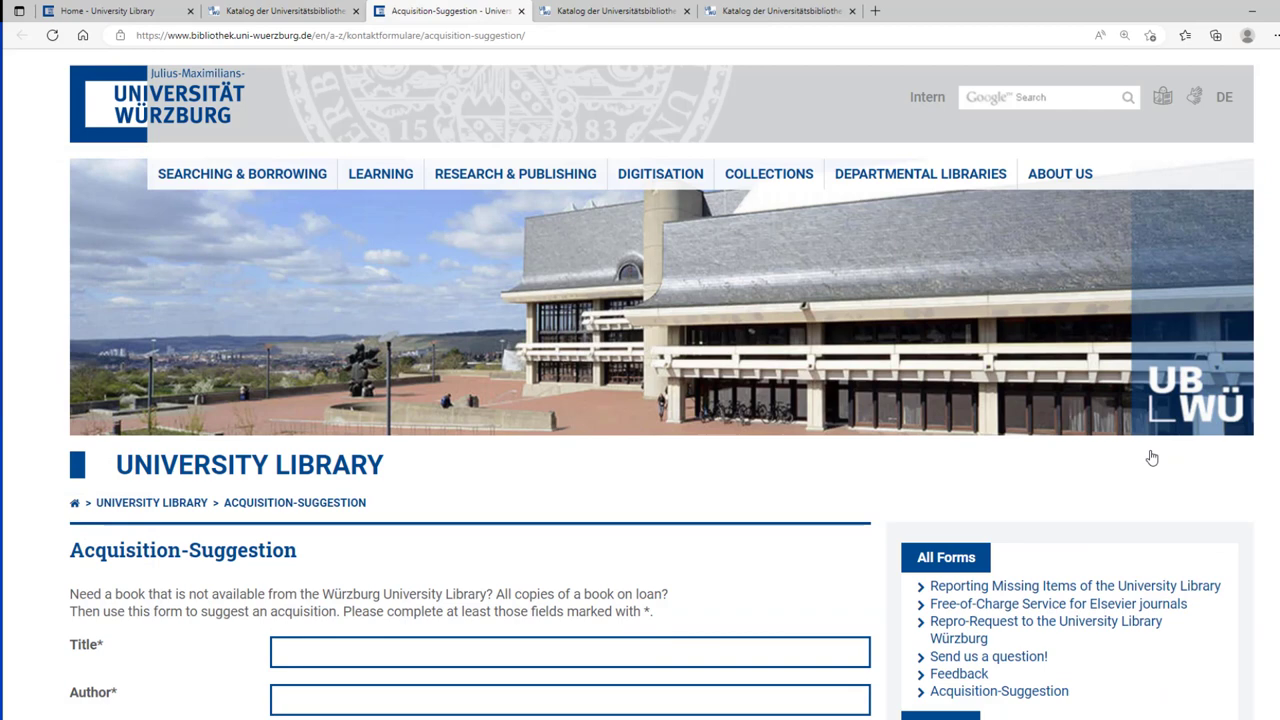
scroll(1152, 457, down, 3)
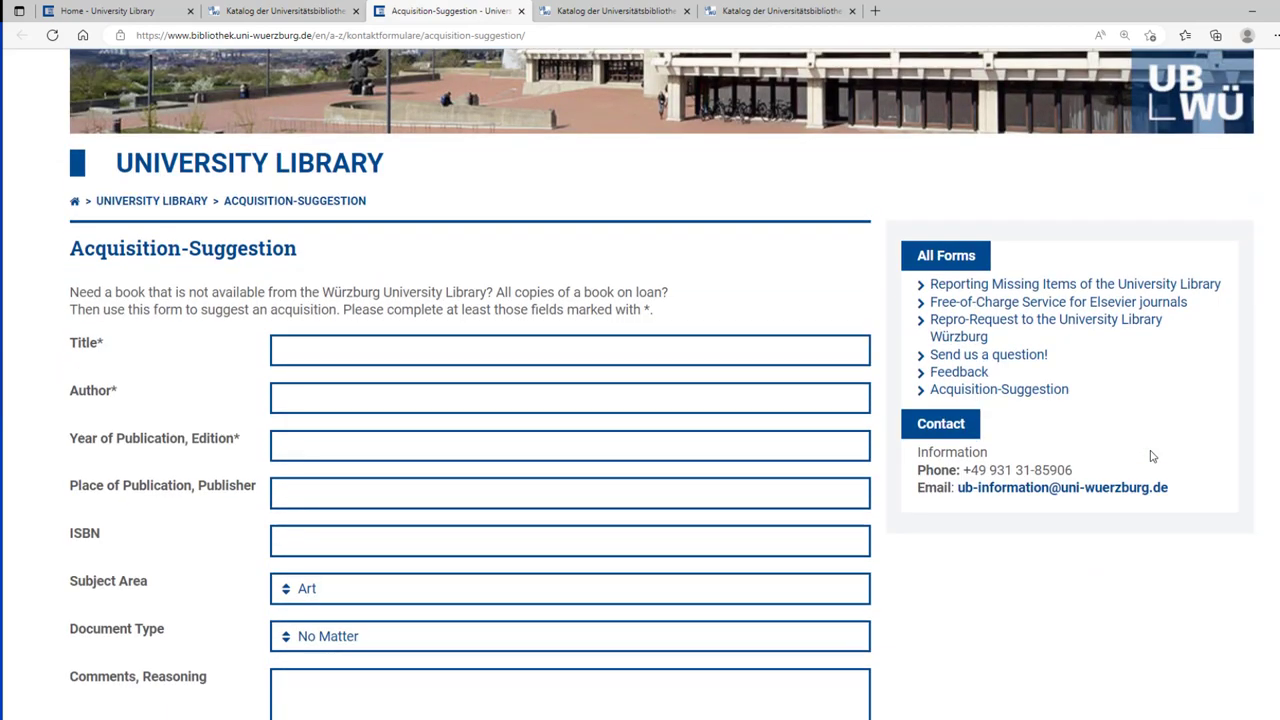